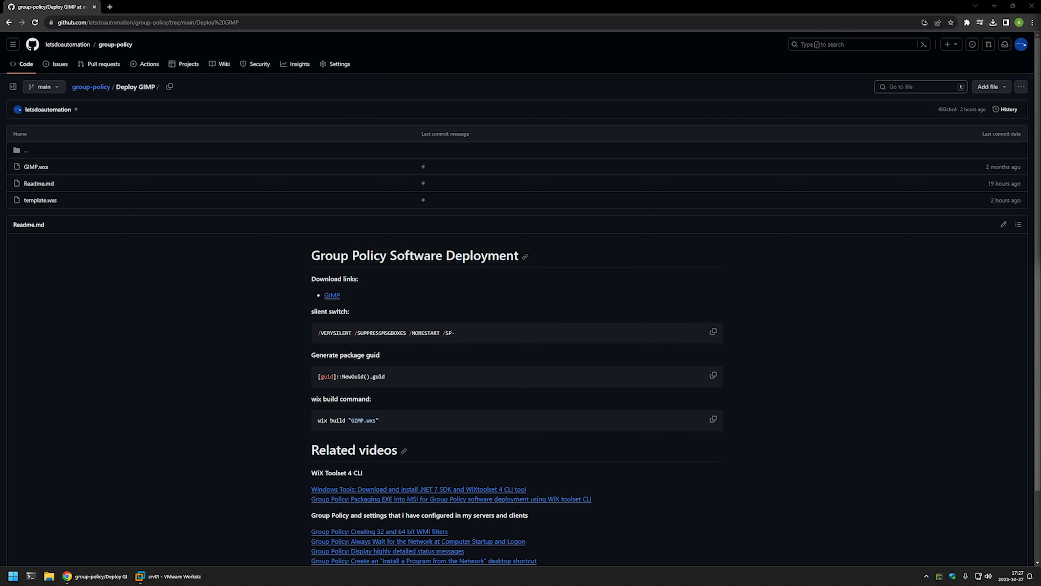
Review the Readme's related videos on the Windows server setup, Group Policy settings and WiX Toolset 4 CLI
scroll(803, 234, "down", 2)
left_click_drag(547, 536, 310, 387)
left_click_drag(525, 536, 391, 483)
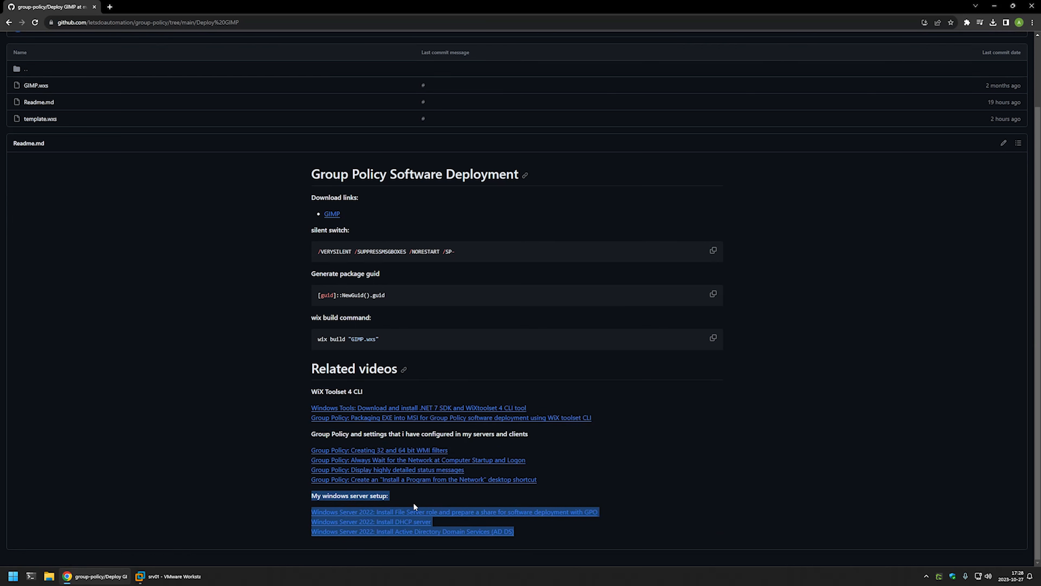
left_click(553, 484)
left_click_drag(555, 481, 289, 431)
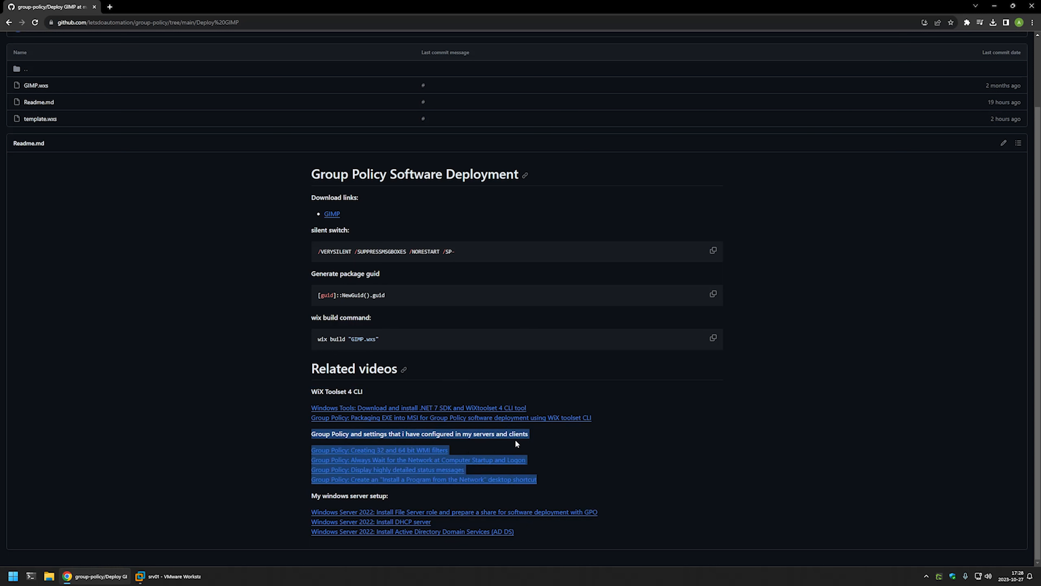
left_click(535, 431)
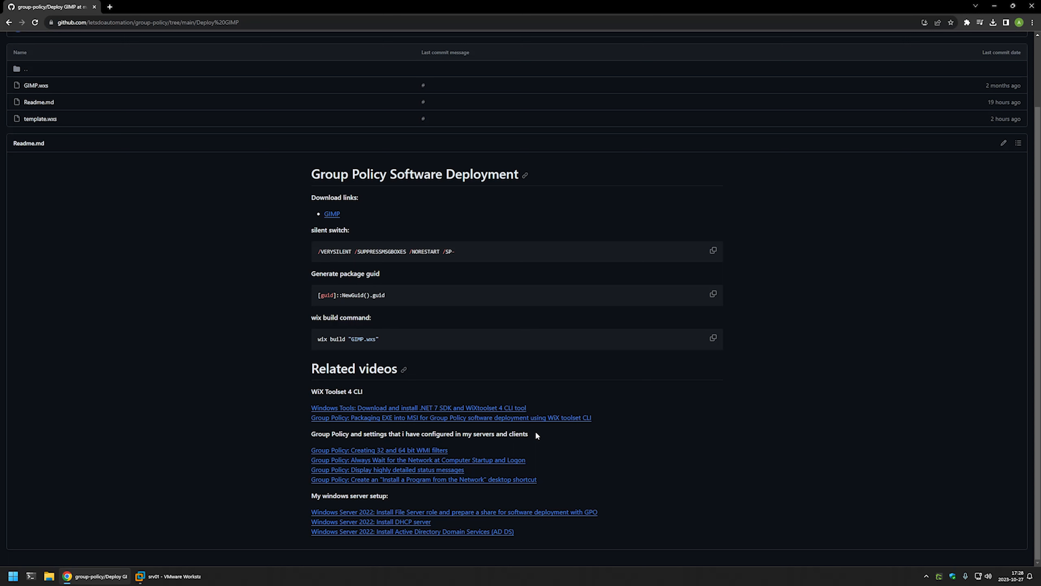
left_click_drag(549, 482, 297, 436)
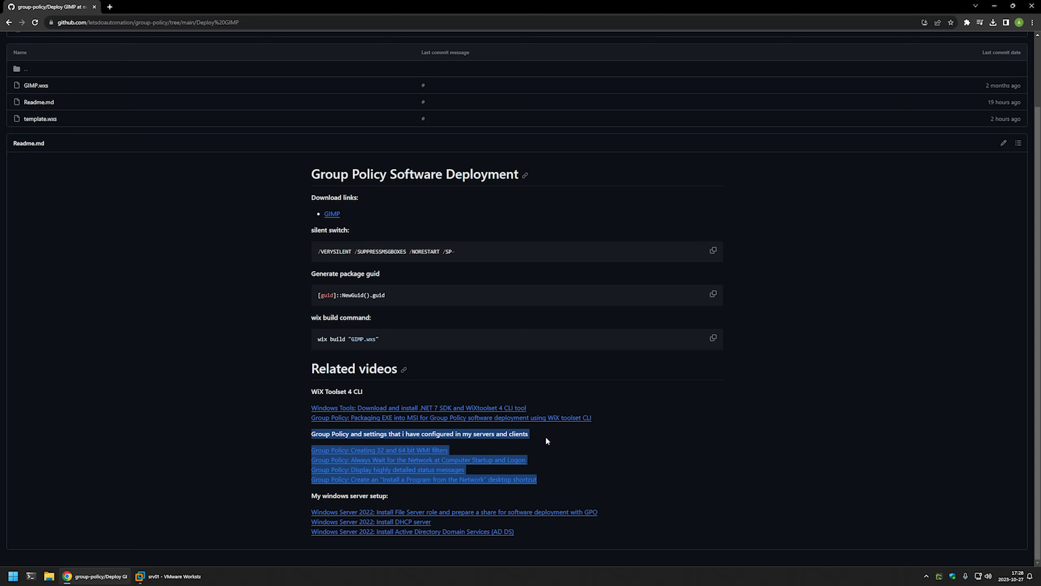
scroll(546, 436, "up", 3)
left_click_drag(595, 499, 306, 472)
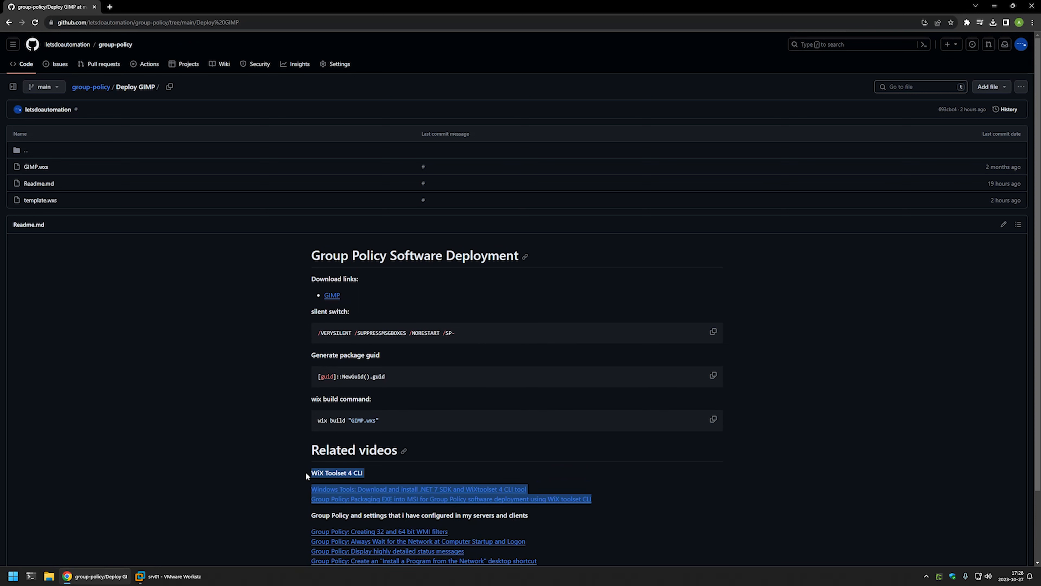
left_click(560, 484)
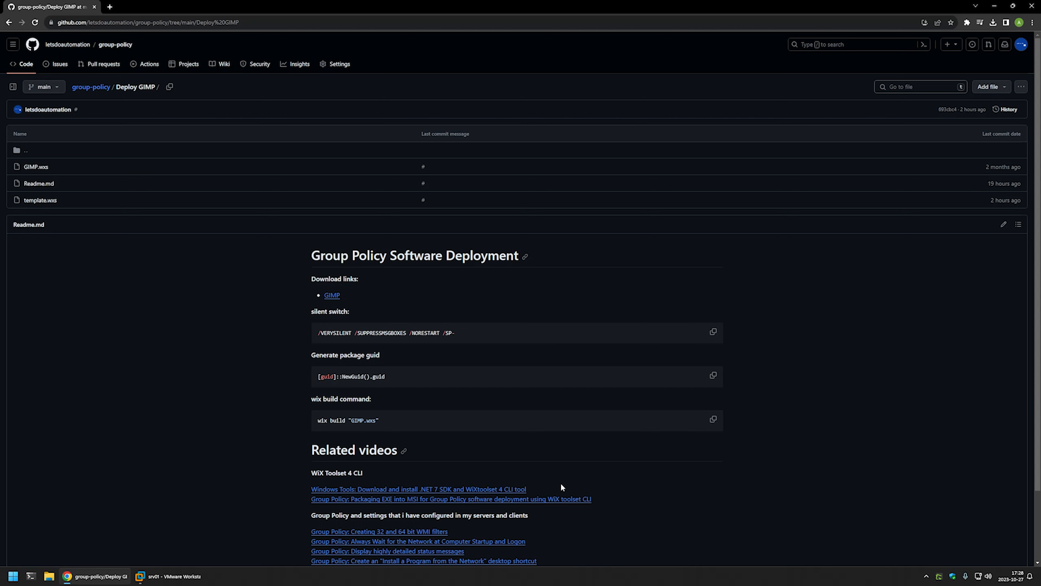
Download the GIMP 2.10.34 Windows installer directly from the GIMP site linked in the Readme and open the Downloads folder
left_click(333, 296, "ctrl")
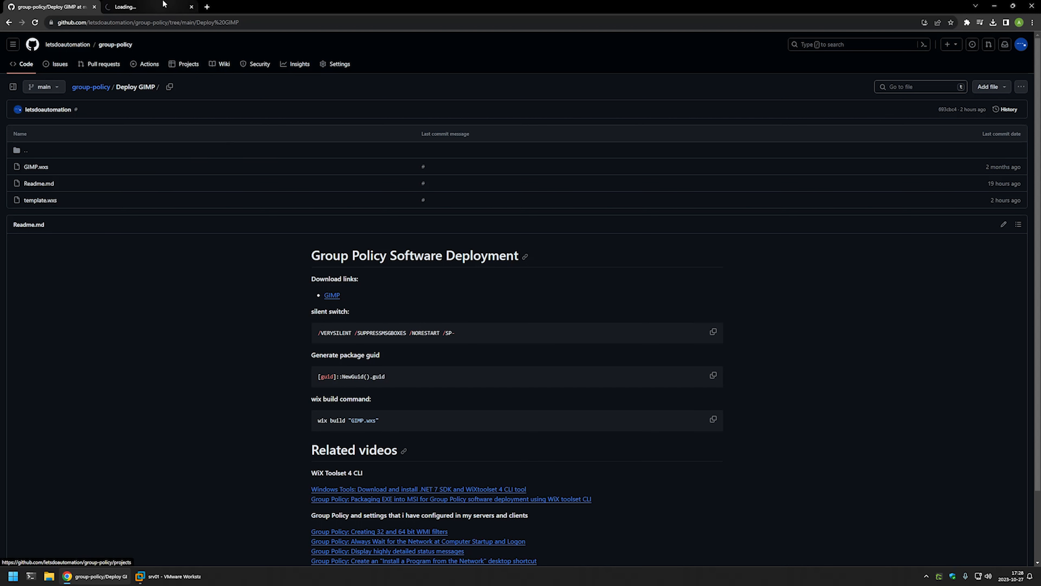
left_click(152, 7)
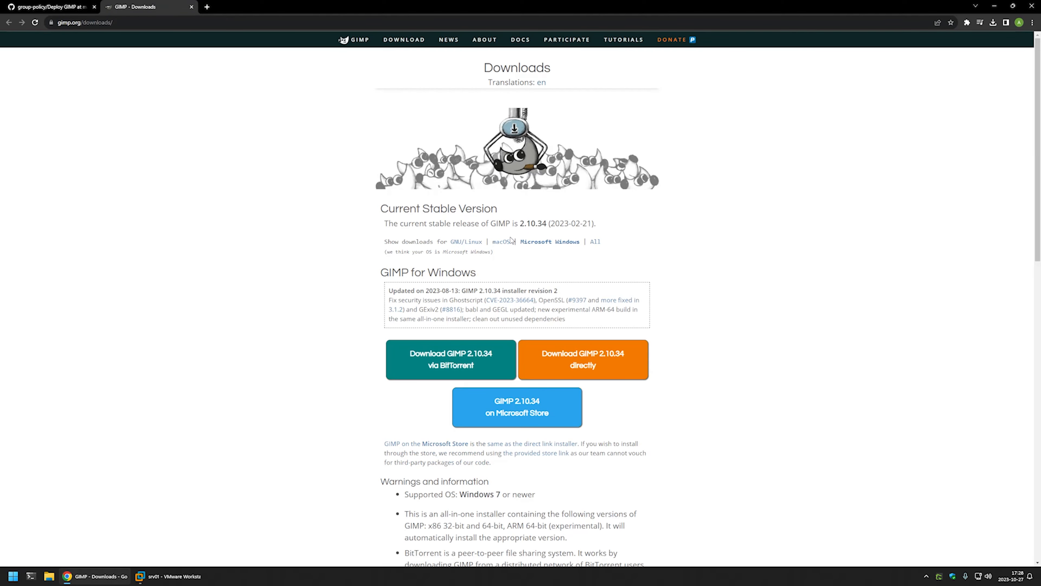
scroll(520, 242, "down", 3)
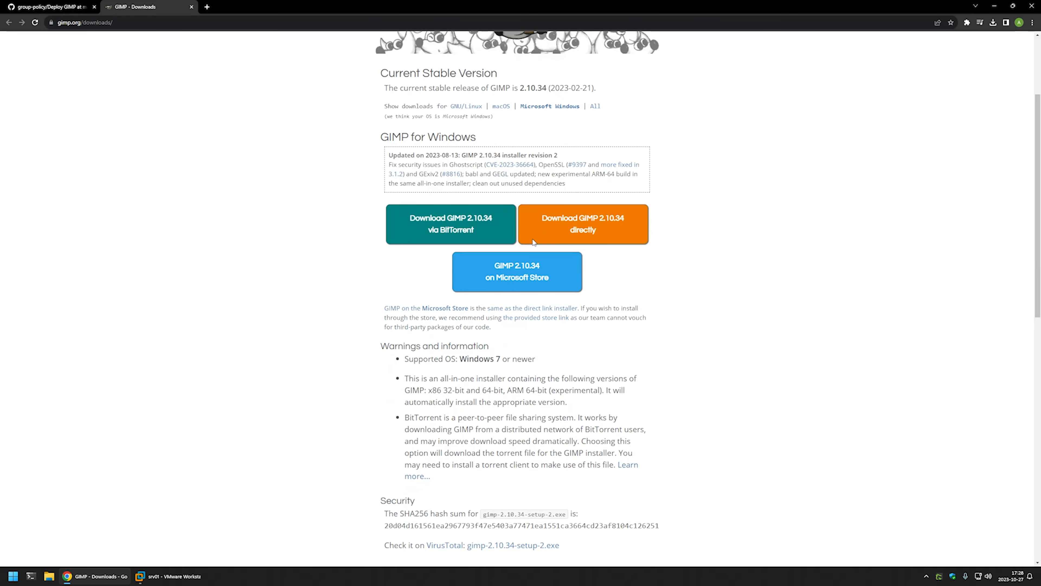
left_click(598, 226)
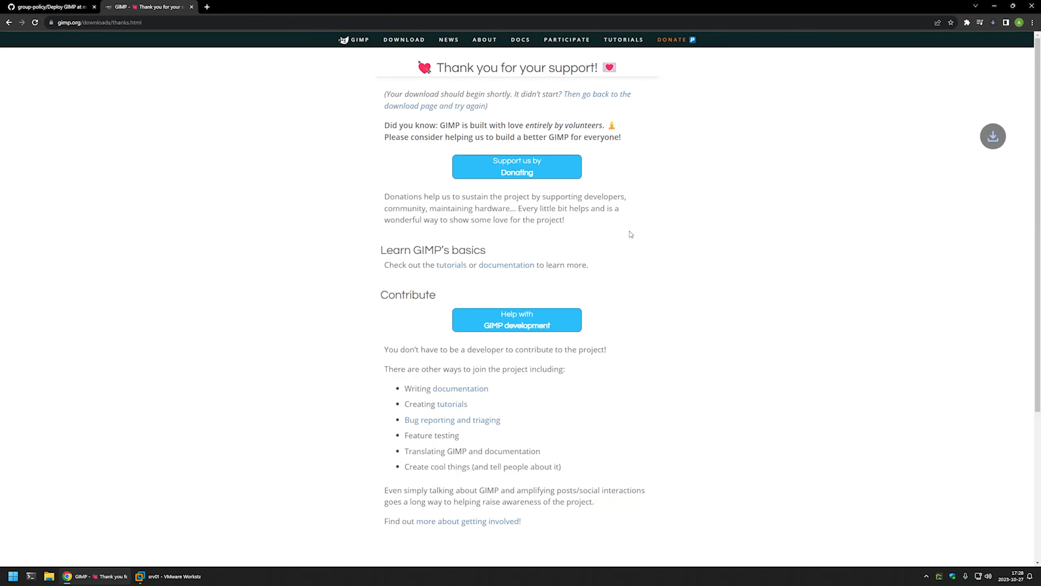
right_click(48, 575)
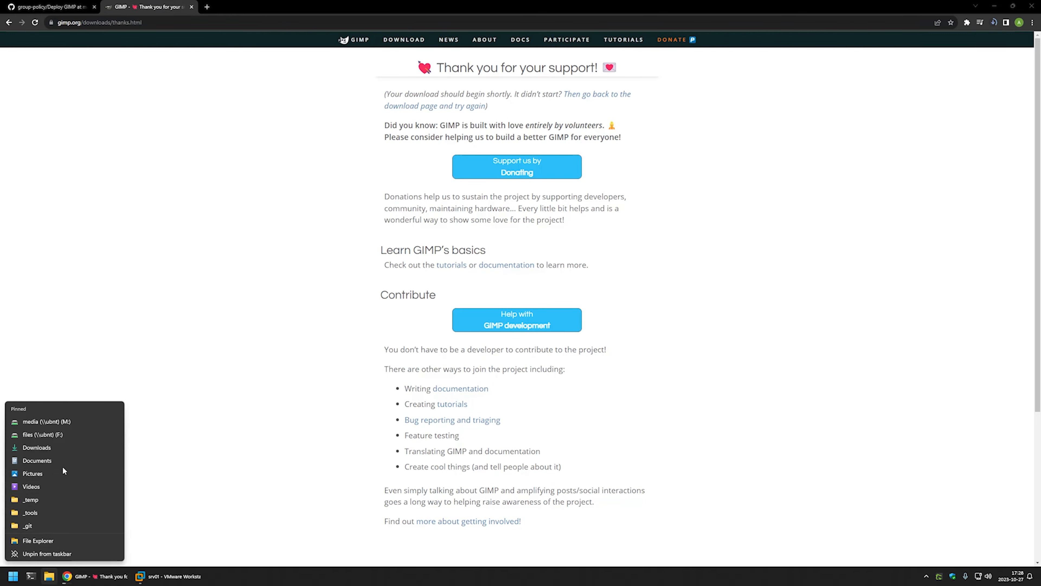
left_click(65, 451)
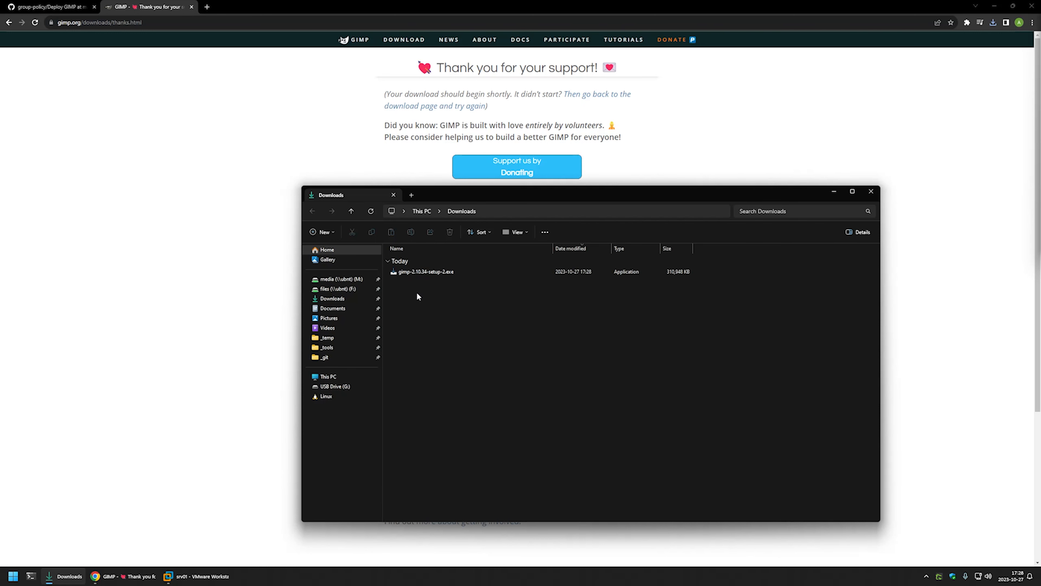
Download the raw template.wxs file from the repository's Deploy GIMP folder
left_click(49, 7)
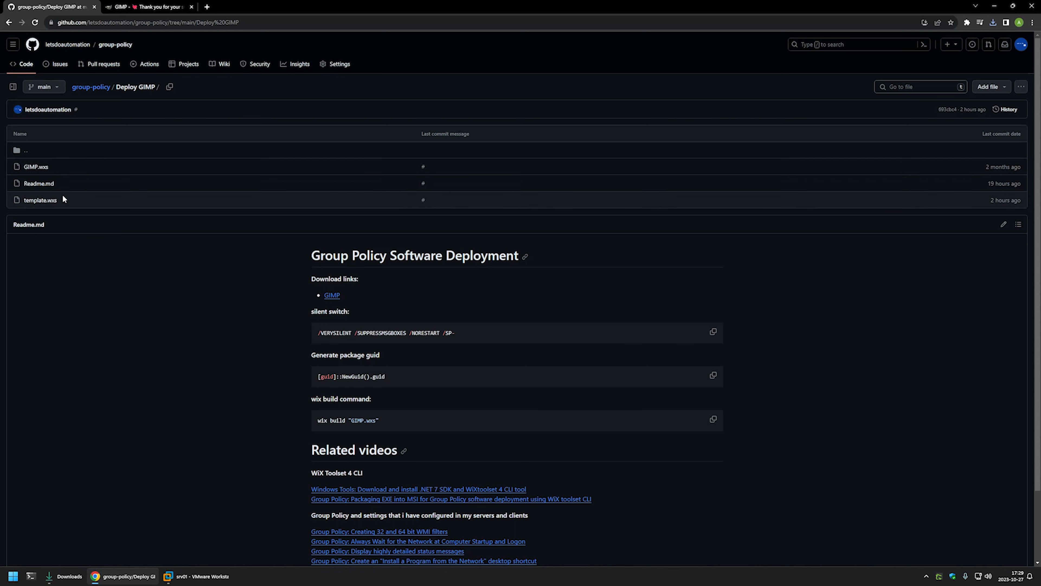
left_click(33, 201)
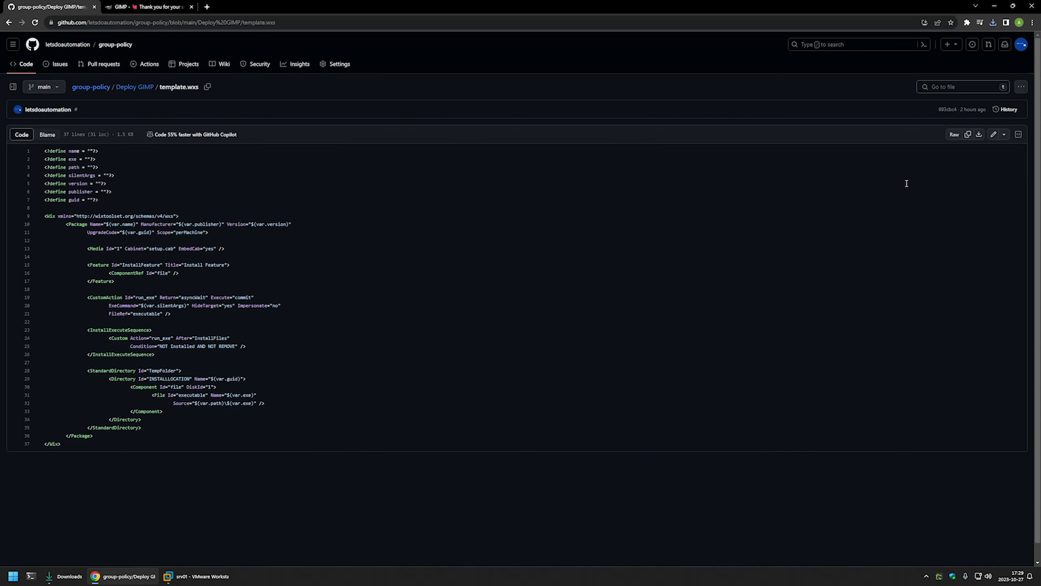
left_click(979, 135)
Rename the downloaded template.wxs in the Downloads folder as gimp.wxs
left_click(65, 576)
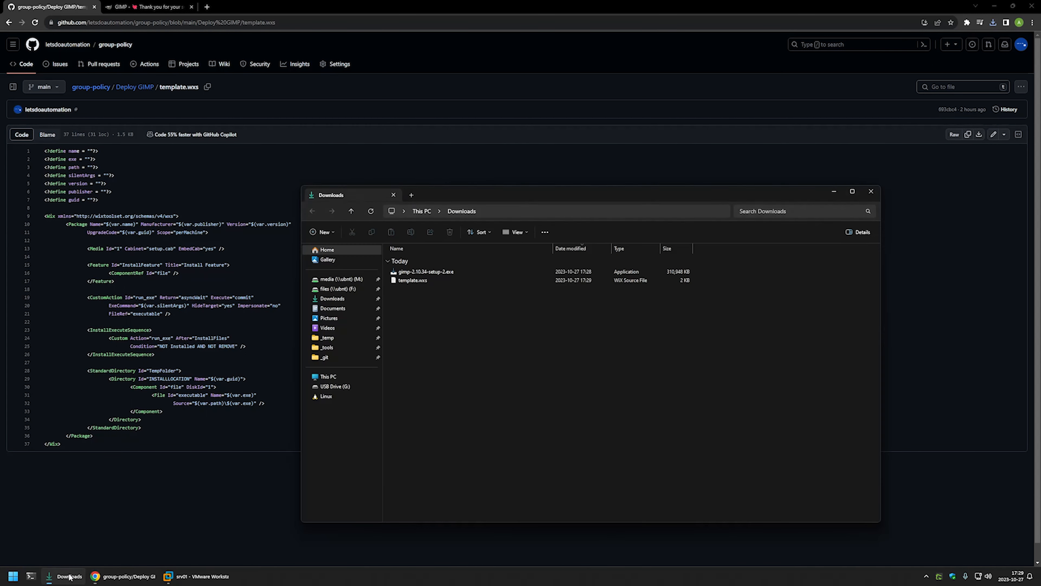
right_click(420, 280)
left_click(464, 422)
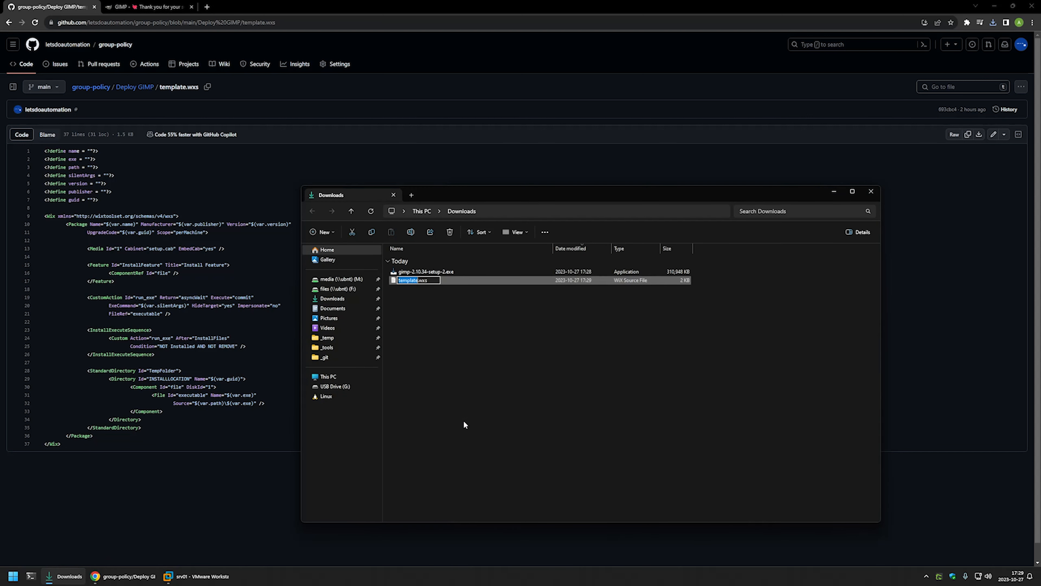
type("gimp")
key("Return")
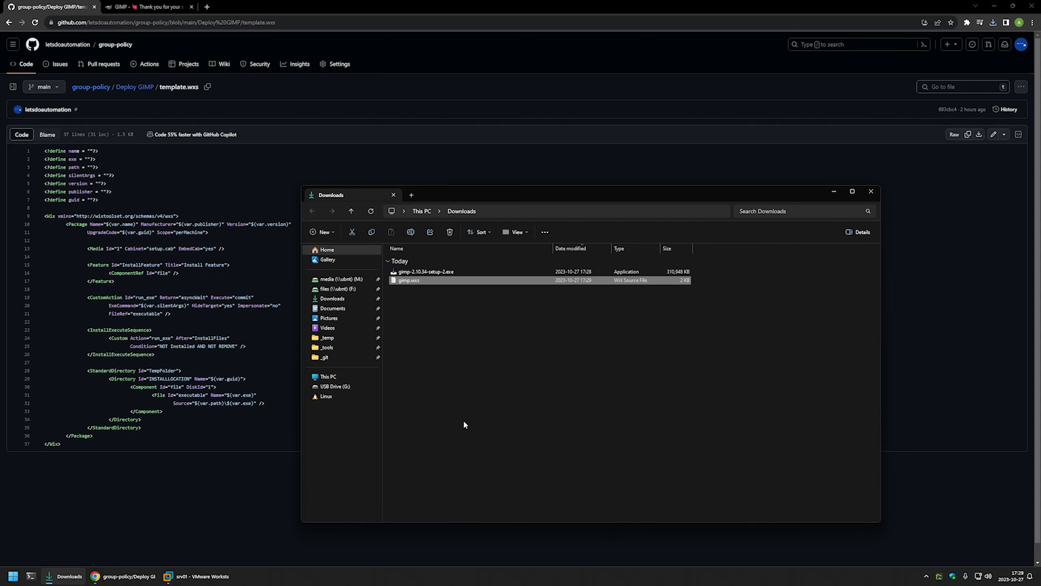
Open gimp.wxs in Visual Studio Code and review the define variables at the start of the file
right_click(405, 280)
left_click(438, 303)
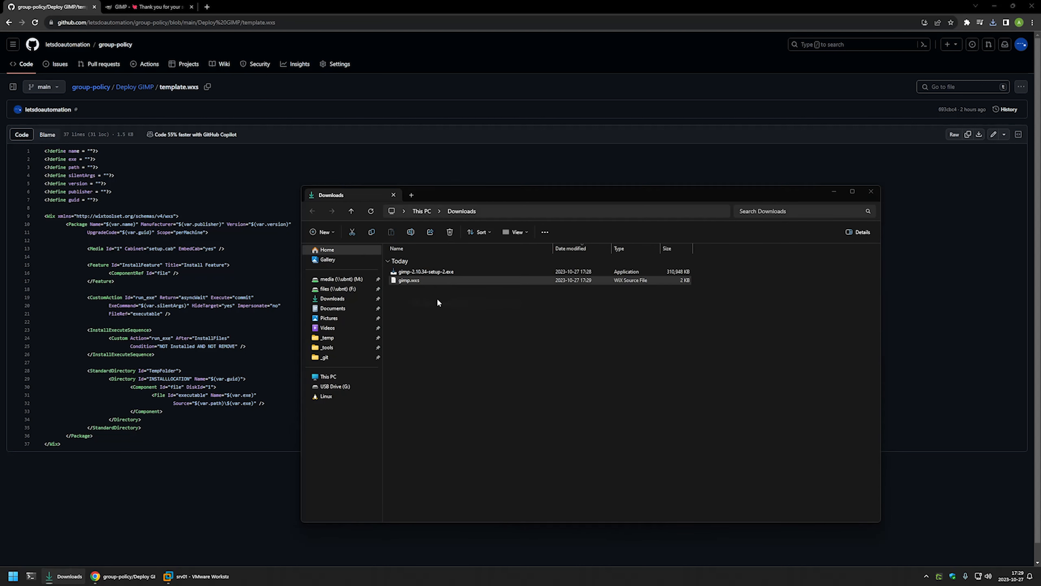
left_click(596, 278)
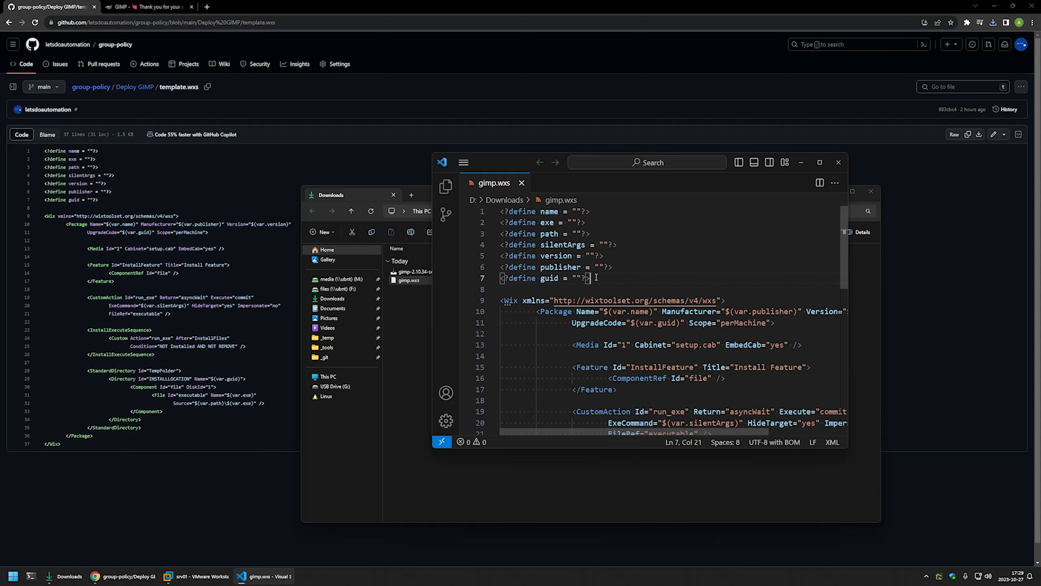
scroll(596, 277, "down", 8)
scroll(596, 277, "up", 8)
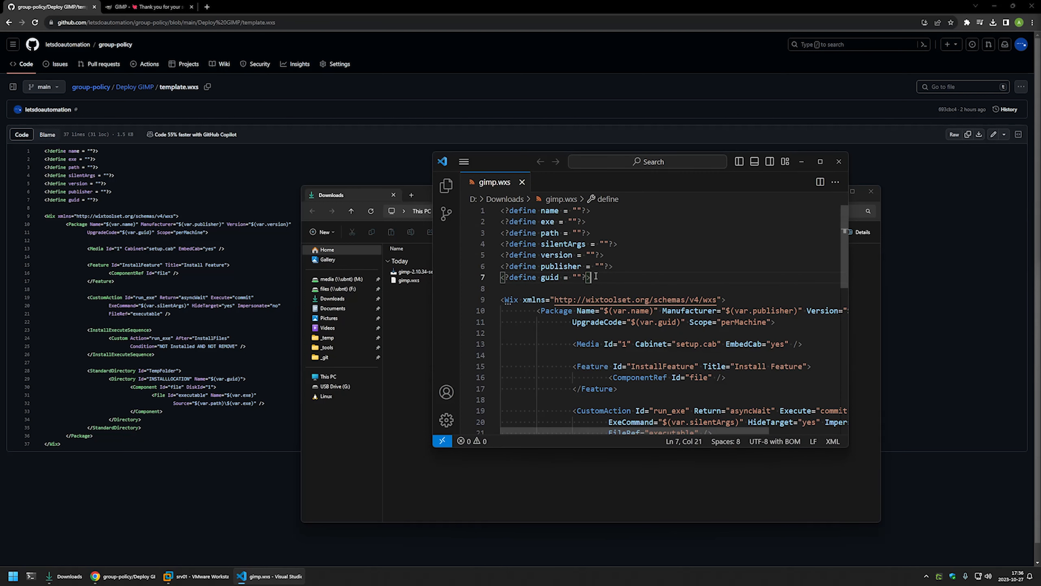
left_click_drag(607, 278, 515, 221)
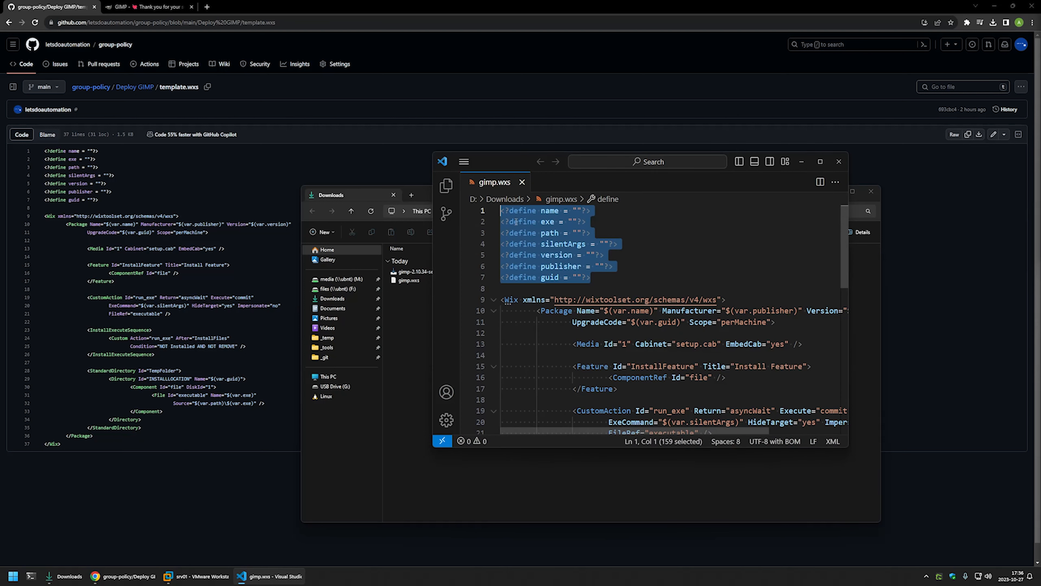
left_click(598, 280)
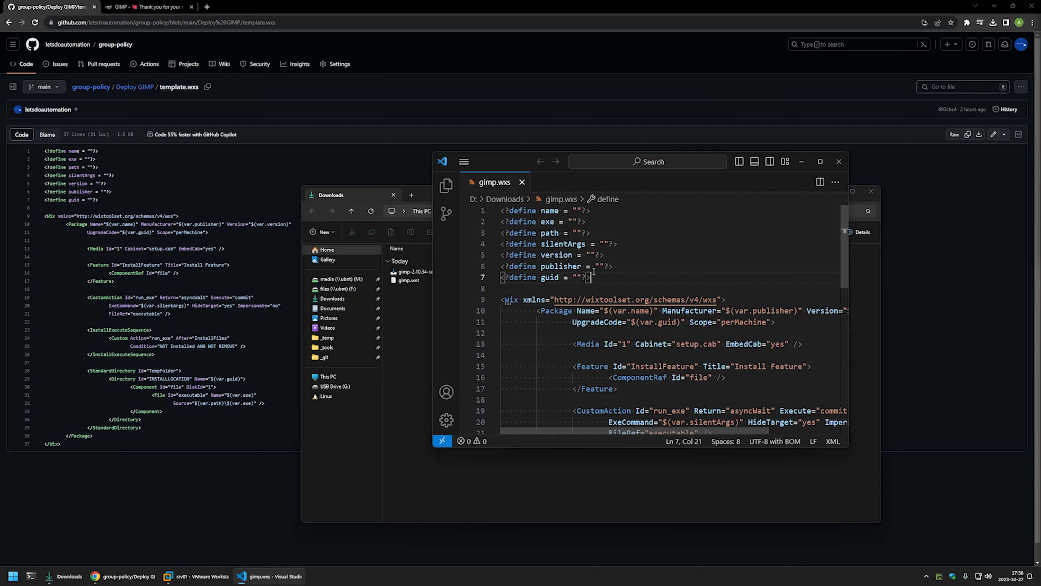
Set the name variable in gimp.wxs to "Deploy GIMP" and save the file
double_click(551, 210)
left_click(575, 212)
type("Deploy GIMP")
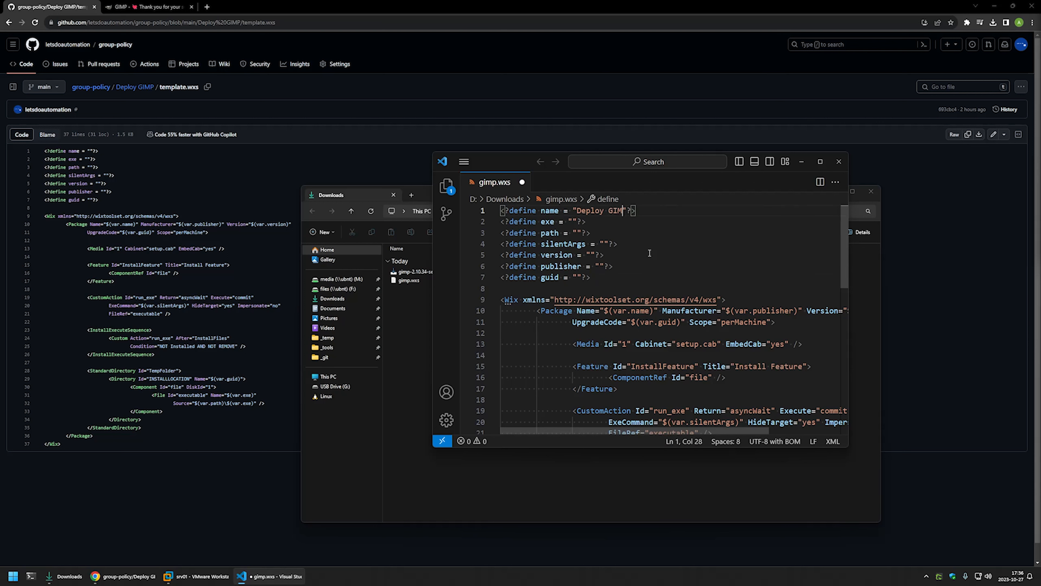
key("ctrl+s")
Copy the installer's full file name from the Downloads folder into the exe variable as "gimp-2.10.34-setup-2.exe" and save gimp.wxs
left_click(571, 221)
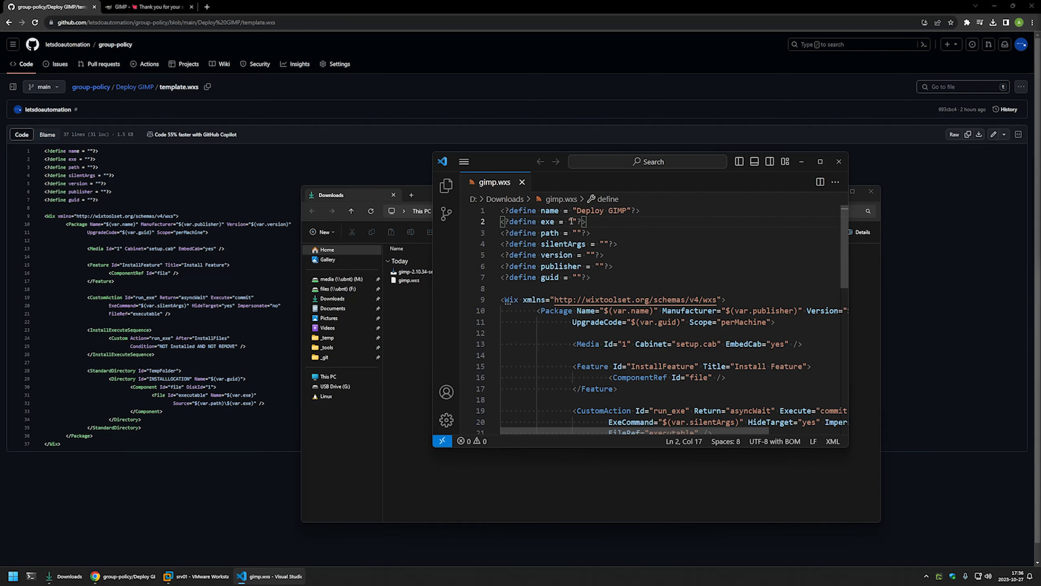
right_click(411, 271)
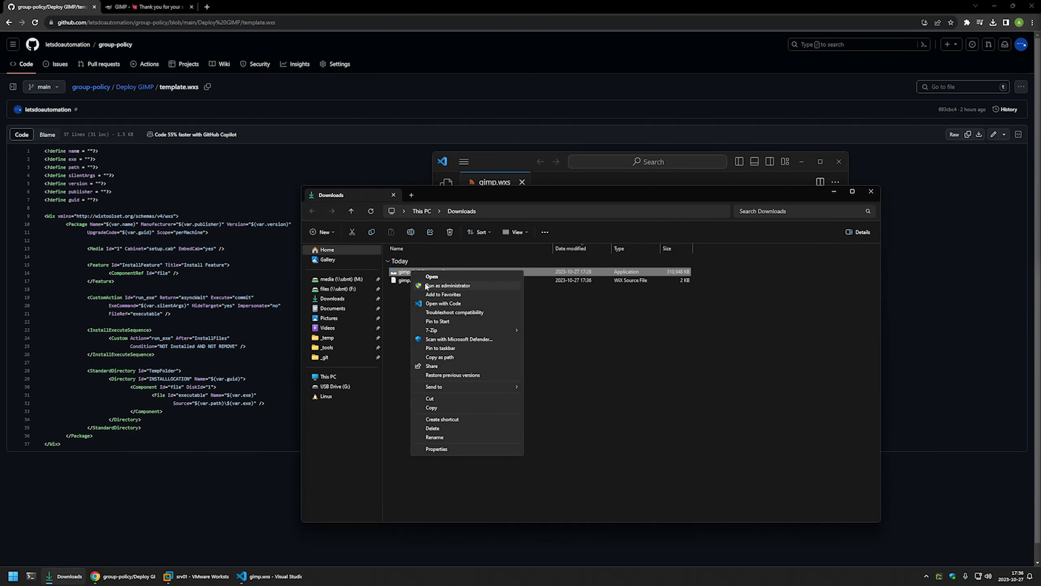
left_click(441, 436)
key("ctrl+c")
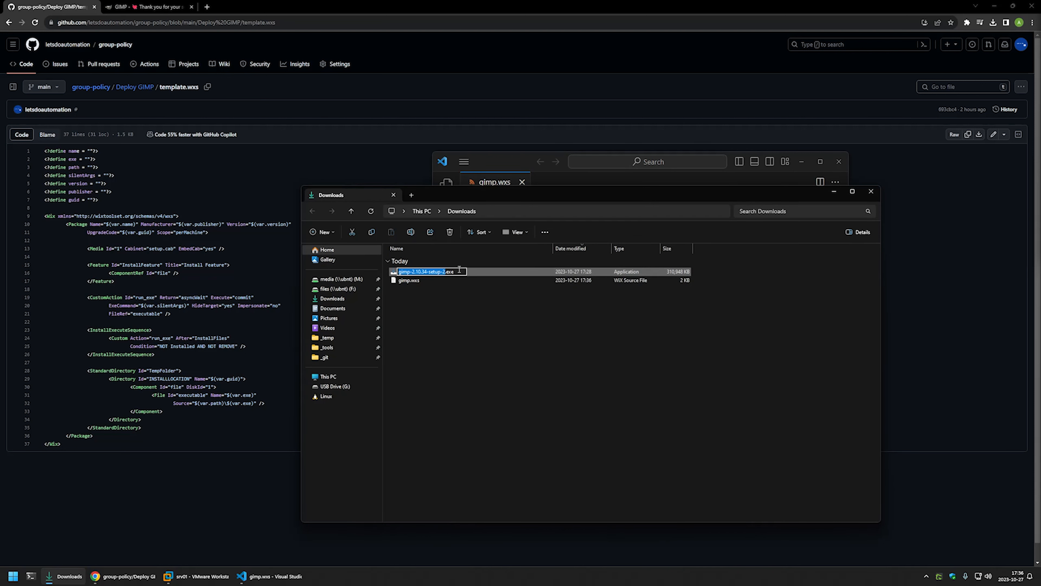
right_click(439, 271)
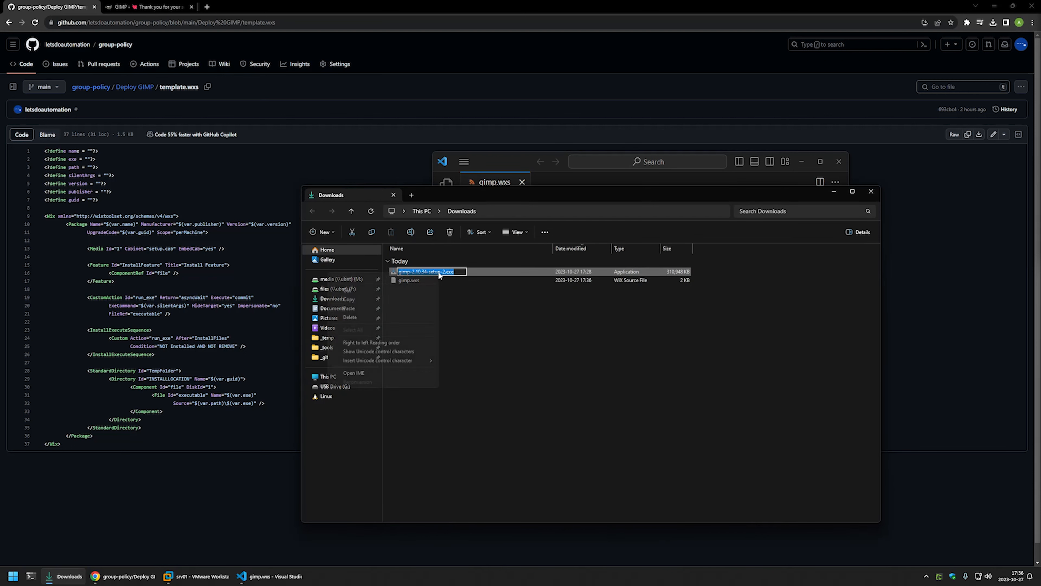
left_click(404, 299)
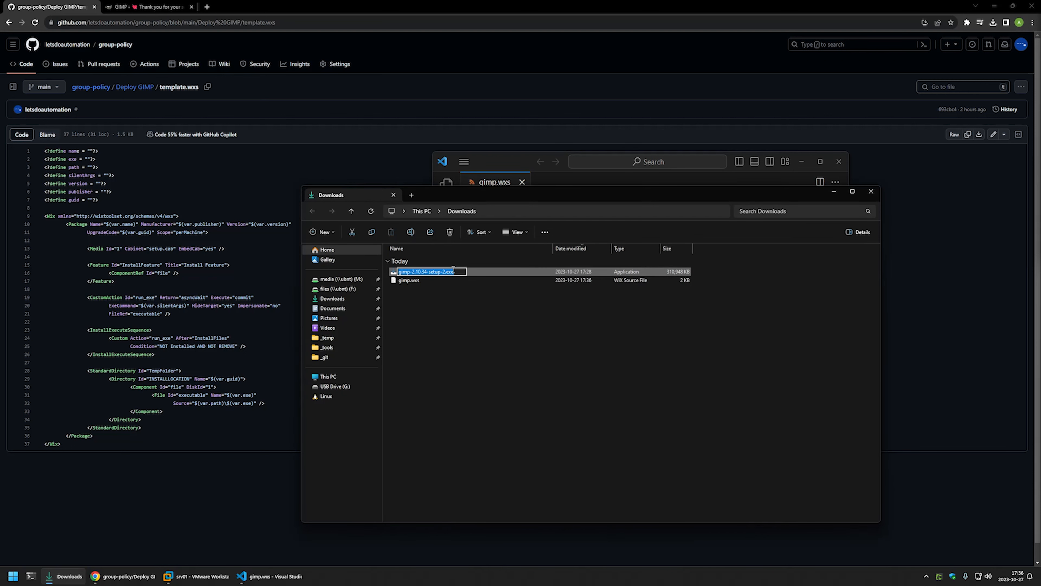
left_click(518, 180)
left_click(572, 222)
key("ctrl+v")
key("ctrl+s")
Set the path variable in gimp.wxs to "D:\Downloads" and save the file
left_click(579, 233)
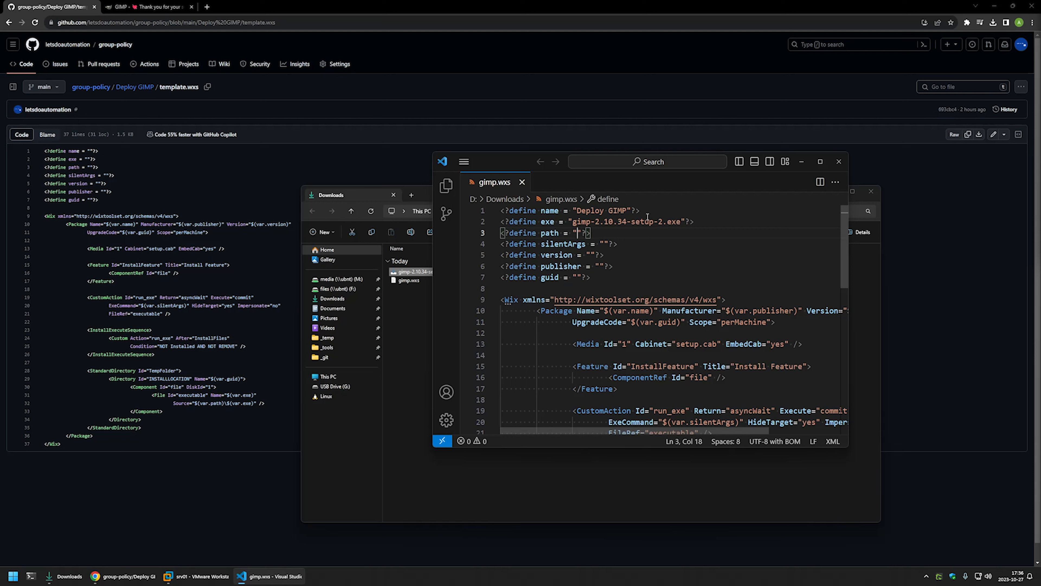
type("D:")
type("\\Downloads")
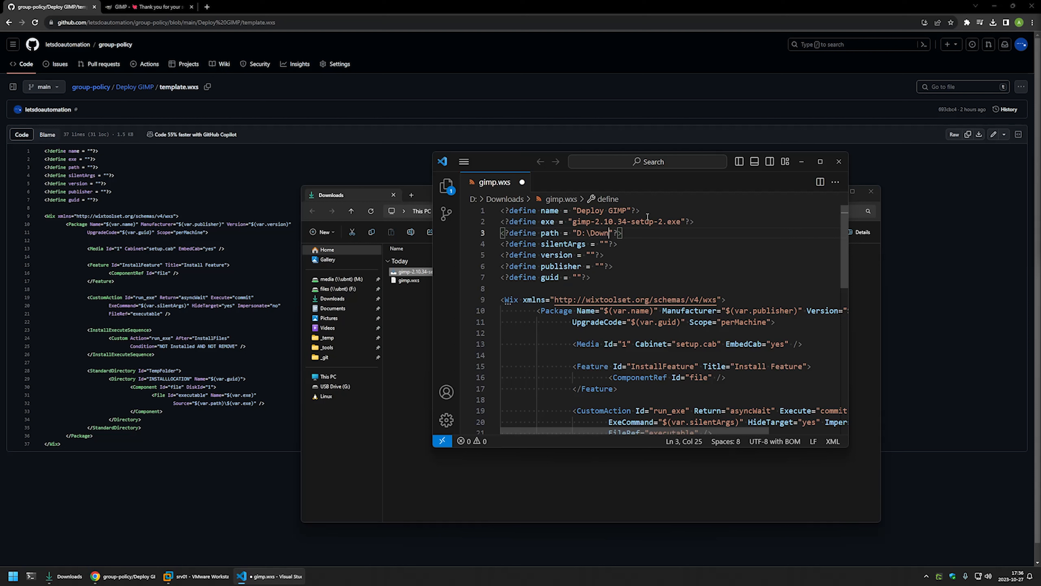
key("ctrl+s")
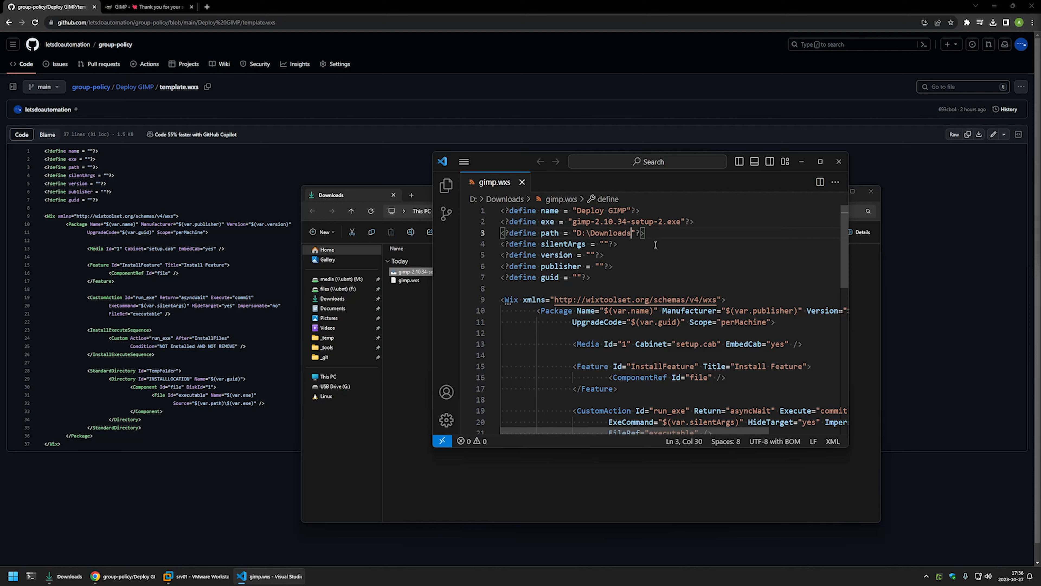
Copy the silent switch "/VERYSILENT /SUPPRESSMSGBOXES /NORESTART /SP-" from the repository Readme into the silentArgs variable and save gimp.wxs
left_click(604, 243)
left_click(143, 90)
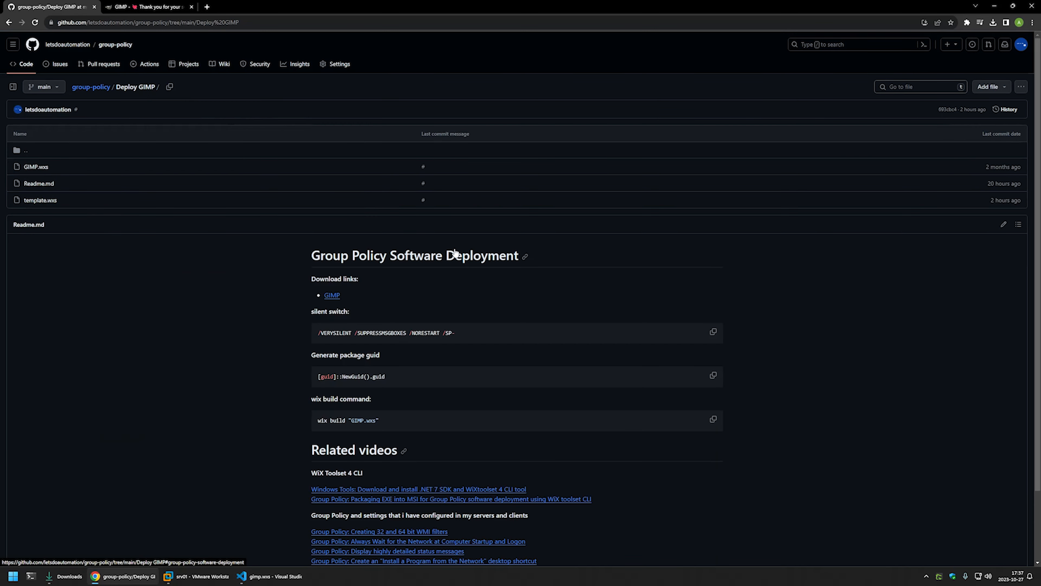
left_click_drag(454, 333, 323, 333)
right_click(329, 334)
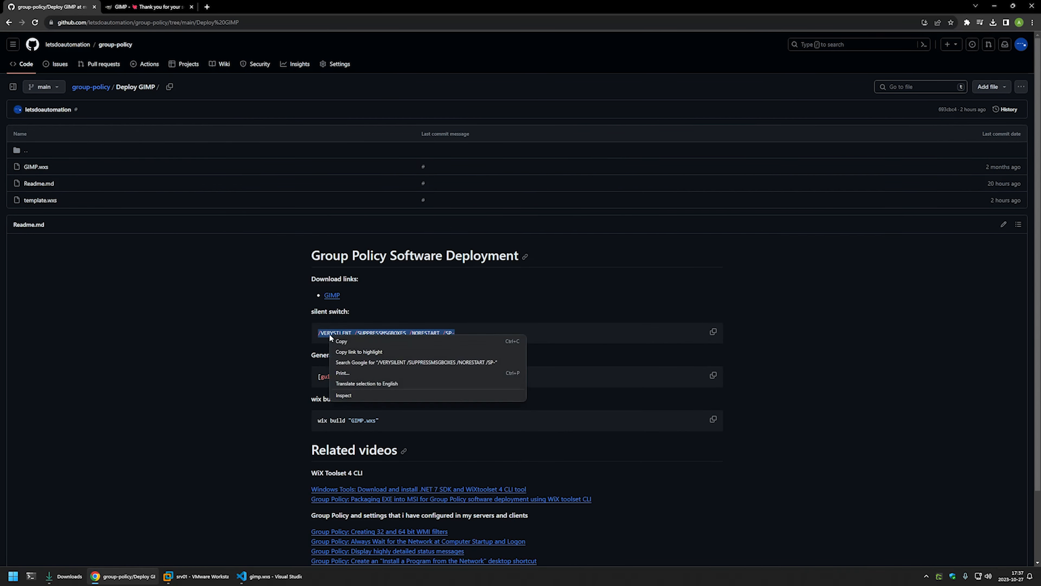
left_click(322, 342)
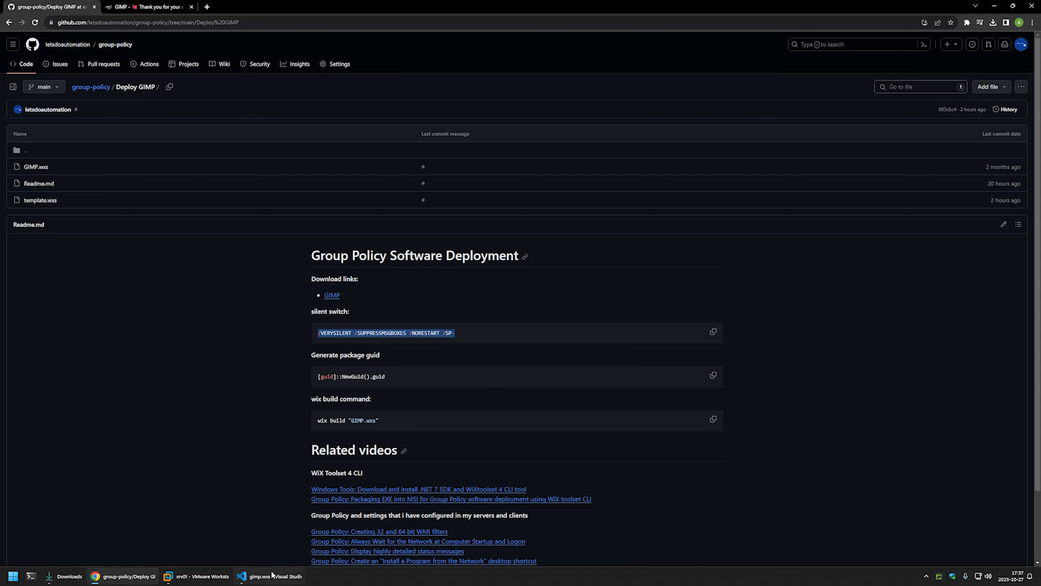
left_click(241, 576)
key("ctrl+v")
key("ctrl+s")
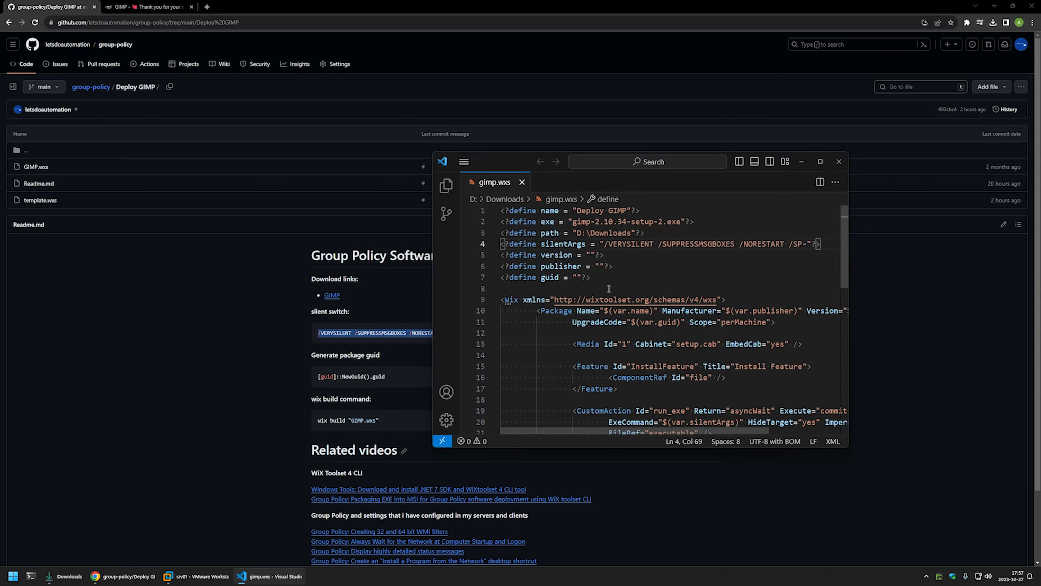
Copy the version number from the exe file name into the version variable in gimp.wxs as "2.10.34"
left_click(589, 255)
right_click(598, 221)
left_click(627, 400)
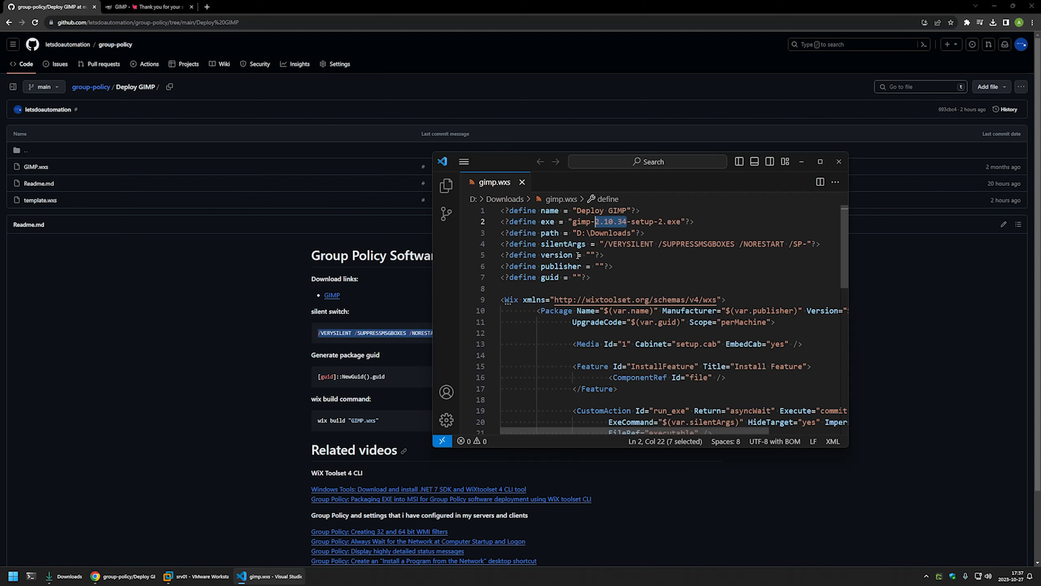
left_click(592, 255)
key("ctrl+v")
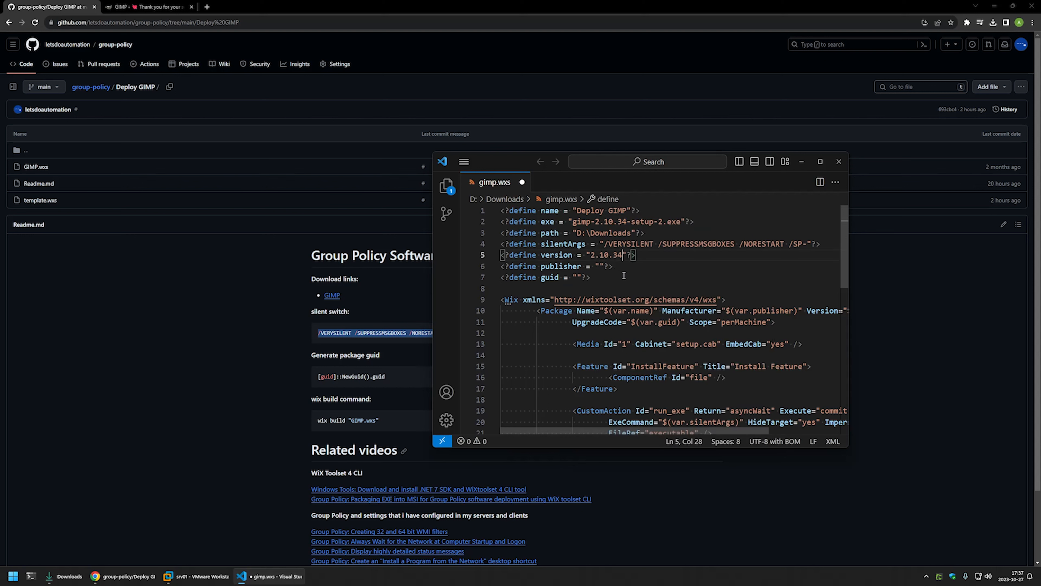
Set the publisher variable in gimp.wxs to "letsdoautomation" and save the file
left_click(601, 266)
type("letsdoautomation")
key("ctrl+s")
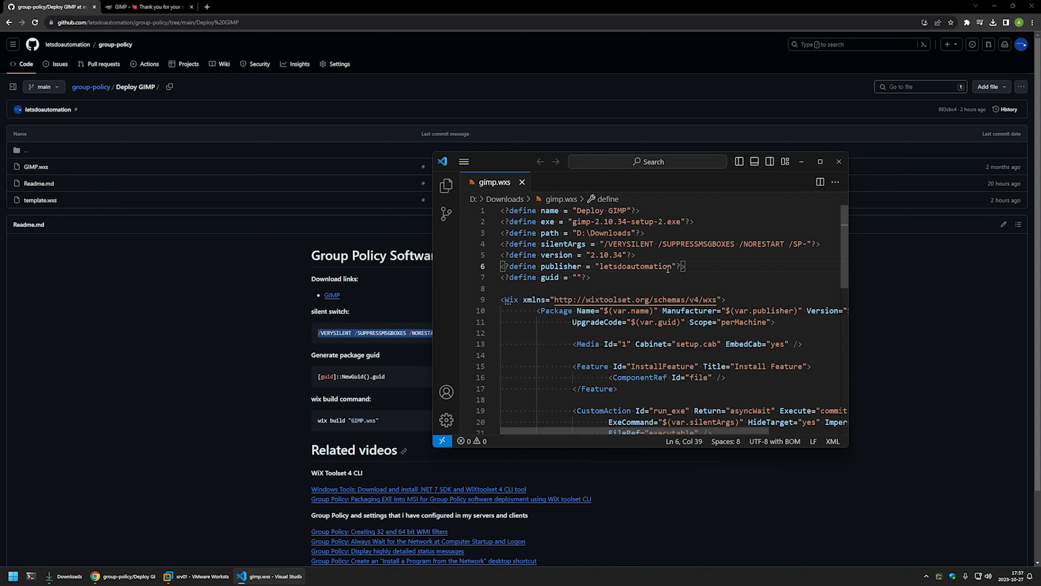
Copy the [guid]::NewGuid().guid command from the repository Readme and run it in Windows PowerShell to generate a package GUID
left_click(577, 277)
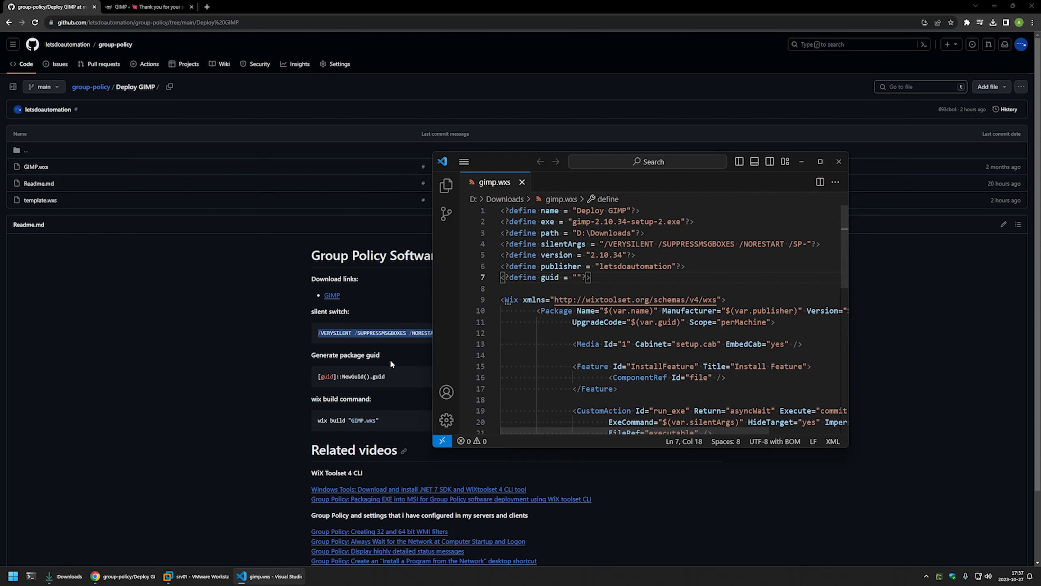
left_click(390, 371)
left_click_drag(388, 376, 323, 376)
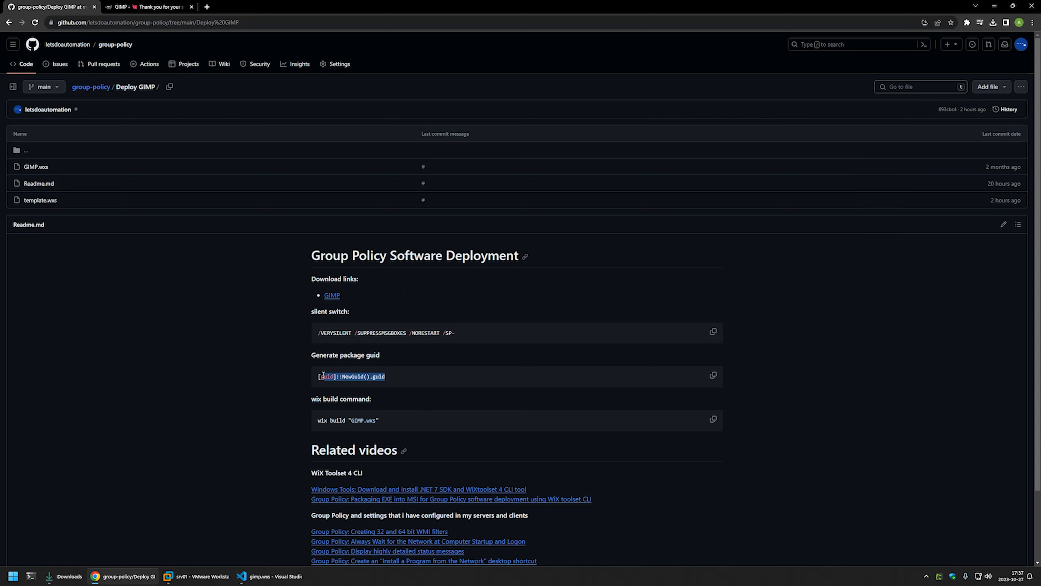
right_click(335, 376)
left_click(352, 385)
left_click(31, 576)
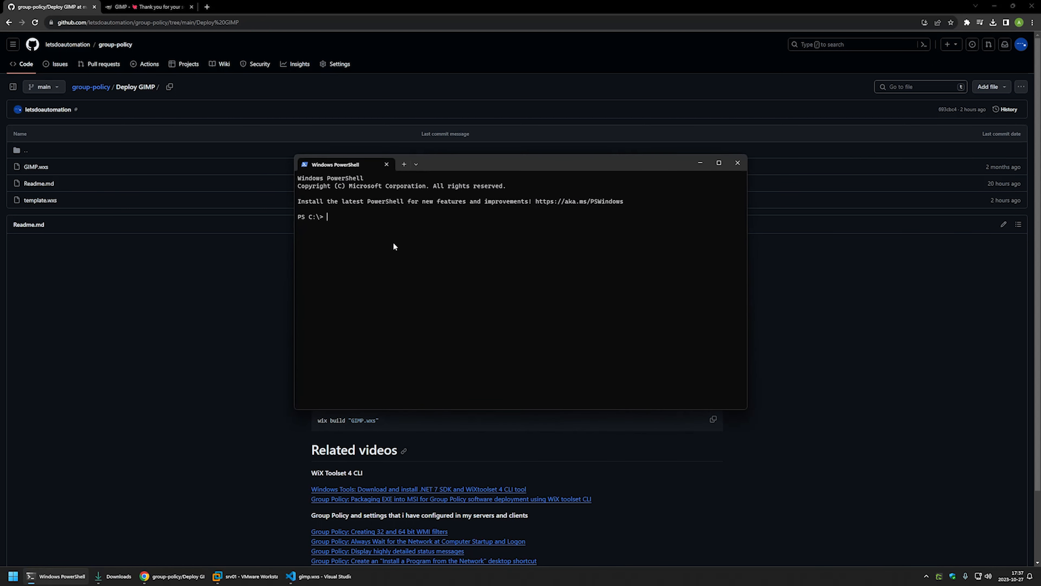
key("ctrl+v")
key("Return")
Run the [guid]::NewGuid().guid command four more times to generate additional GUIDs
key("Up")
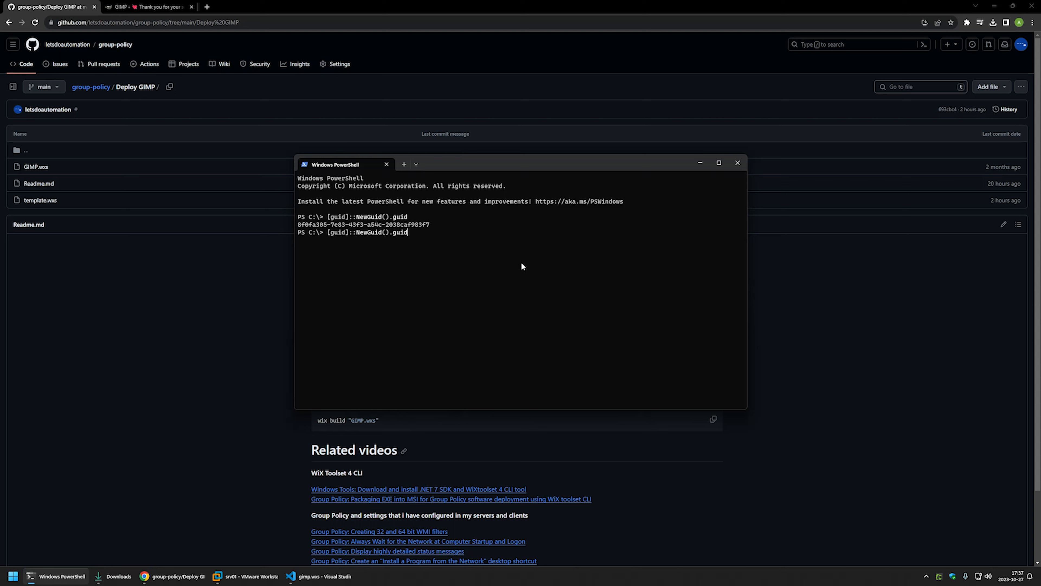
key("Return")
key("Up")
key("Return")
key("Up")
key("Return")
key("Up")
key("Return")
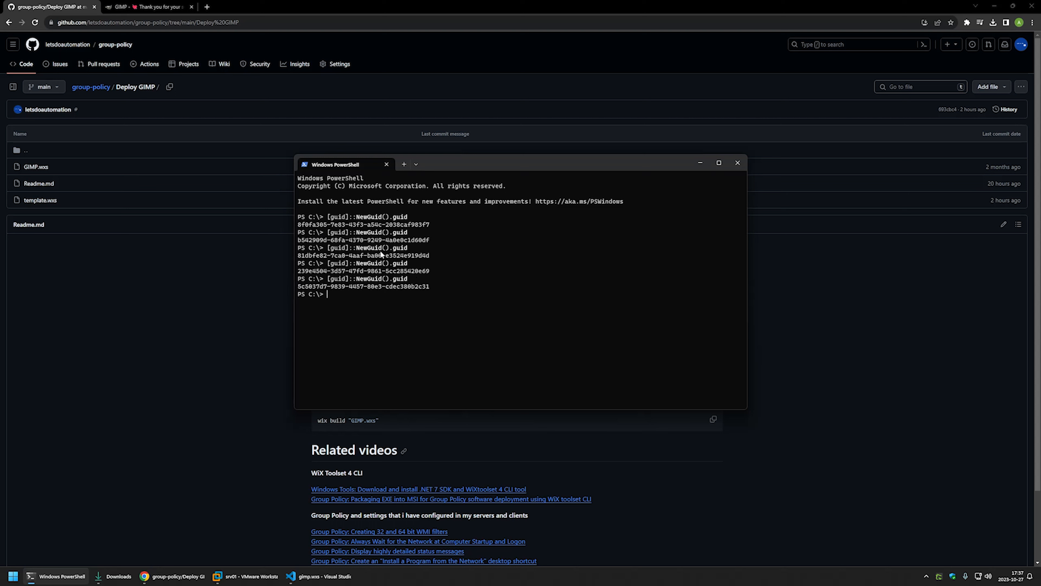
Copy the second generated GUID from PowerShell into the guid variable in gimp.wxs and save the file
left_click_drag(429, 240, 297, 239)
key("ctrl+c")
left_click(322, 576)
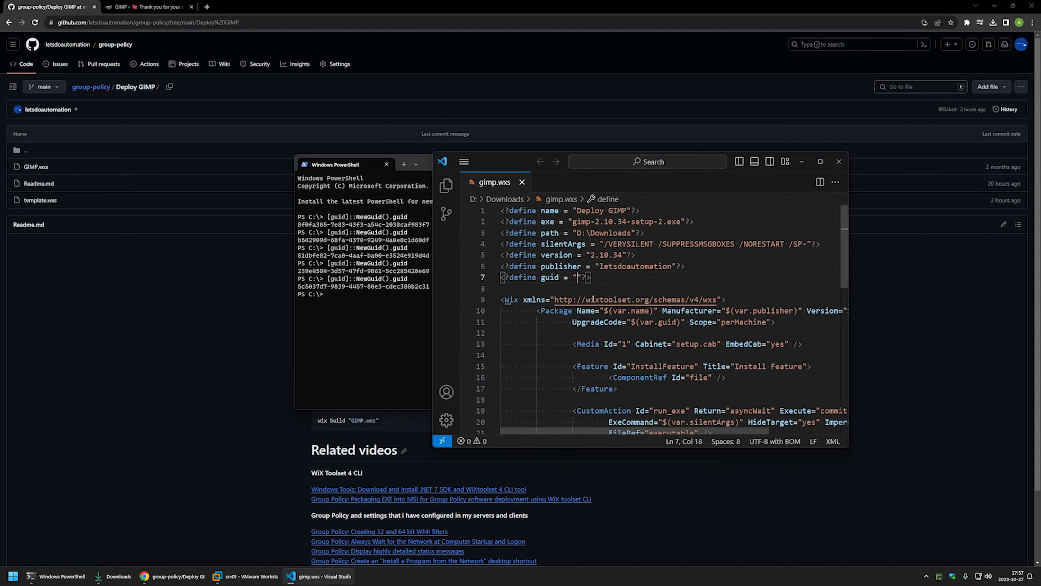
key("ctrl+v")
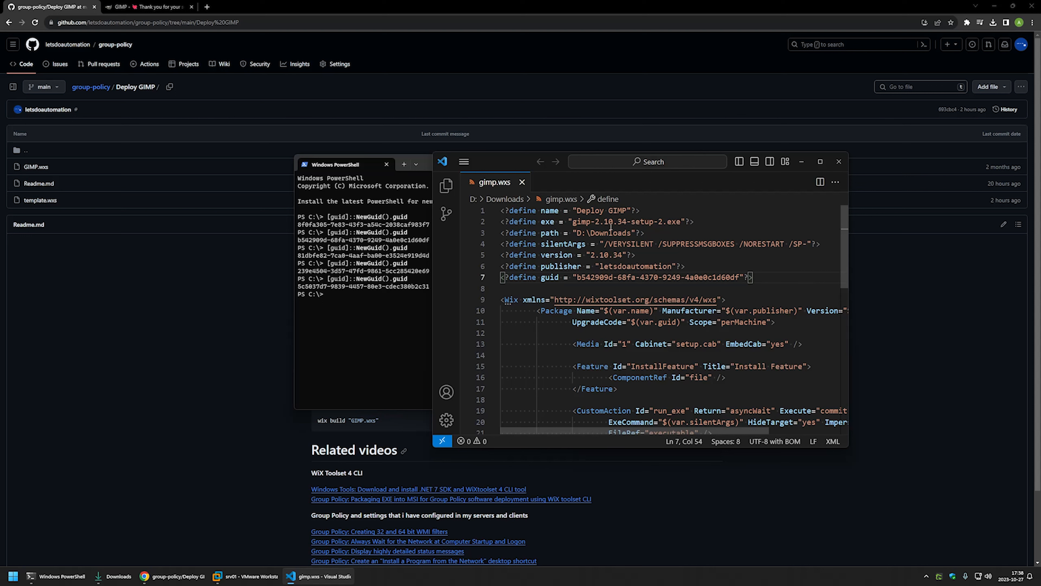
In PowerShell, change to D:\Downloads\ and build the MSI package with "wix build .\gimp.wxs"
left_click(362, 281)
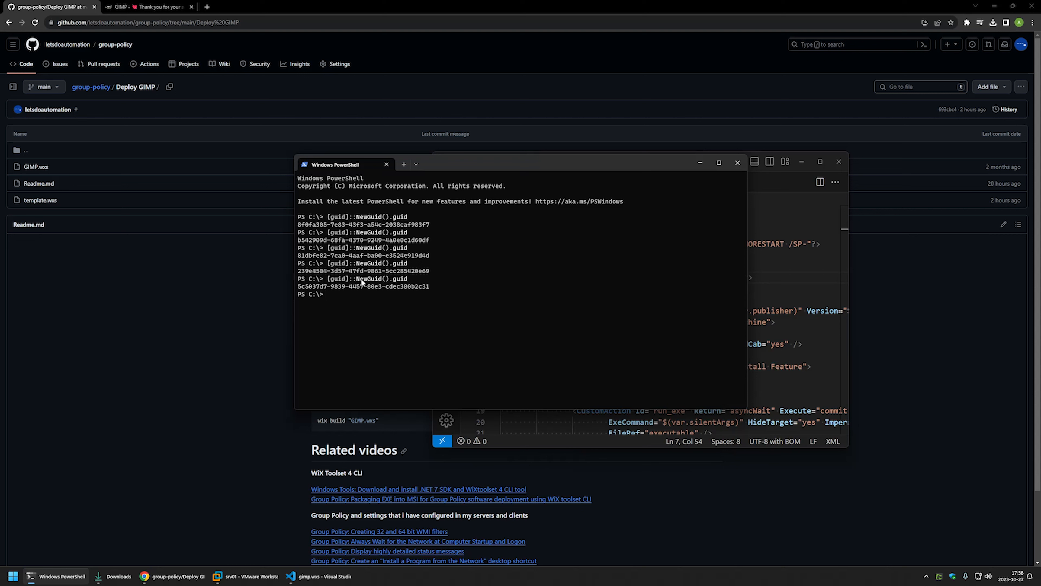
type("cd D:\\Down")
key("Tab")
key("Return")
type("wix build")
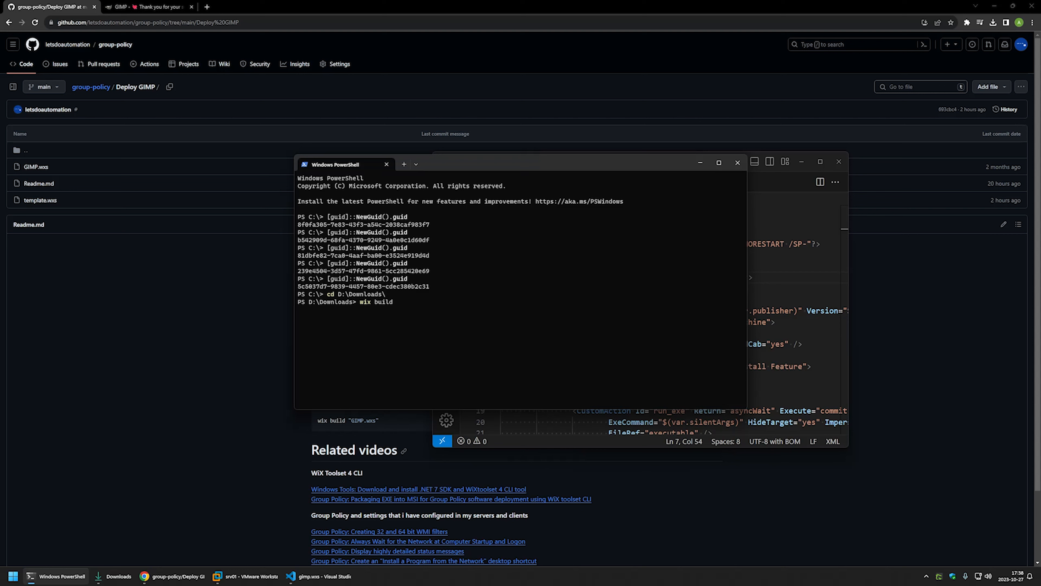
type(".\\gimp.wxs")
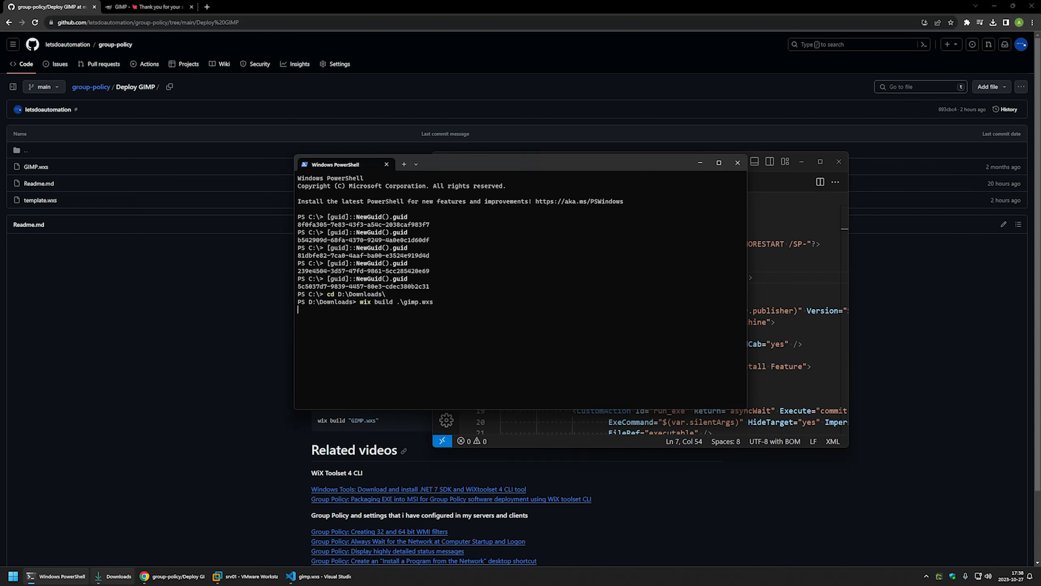
Copy gimp.msi from the Downloads folder onto the desktop of the srv01 virtual machine in VMware Workstation
left_click(111, 576)
left_click_drag(507, 198, 654, 150)
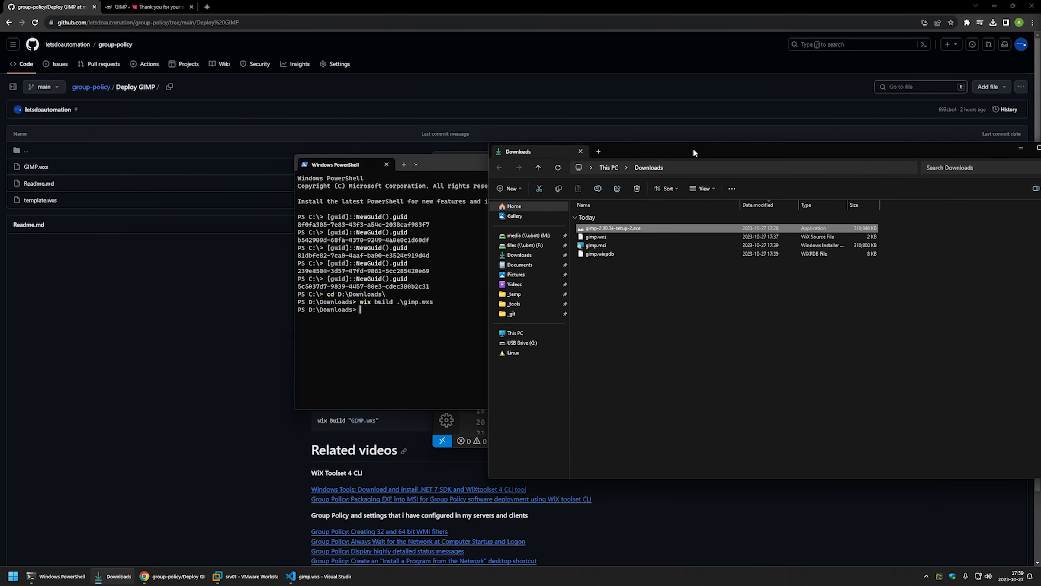
left_click(613, 245)
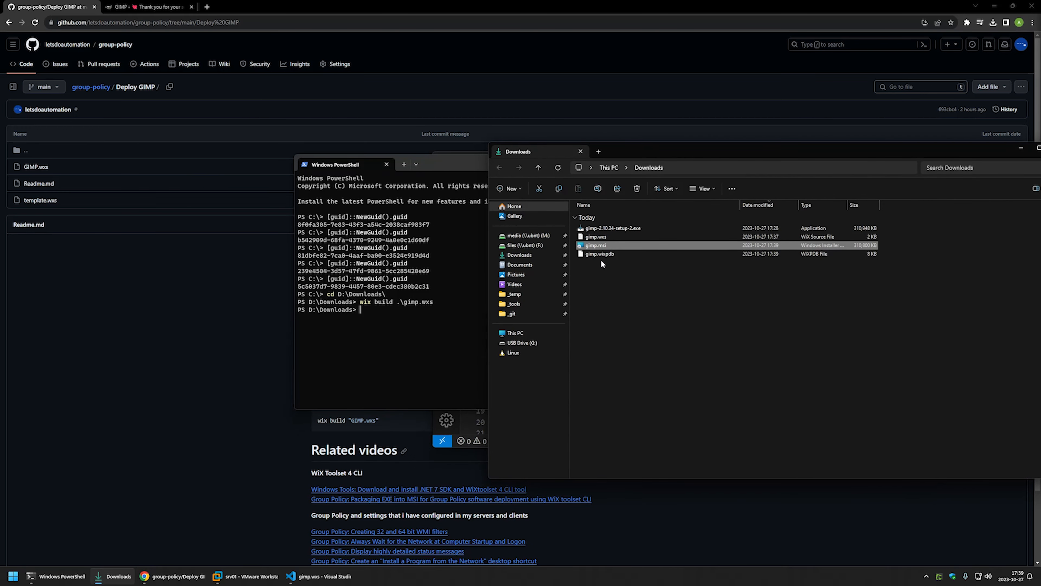
right_click(598, 245)
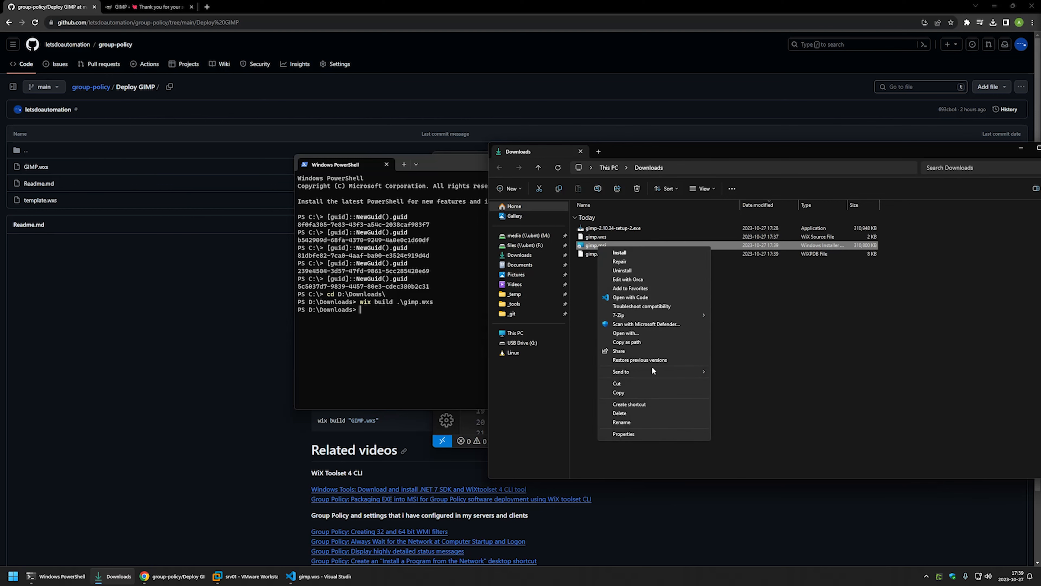
left_click(633, 392)
left_click(245, 576)
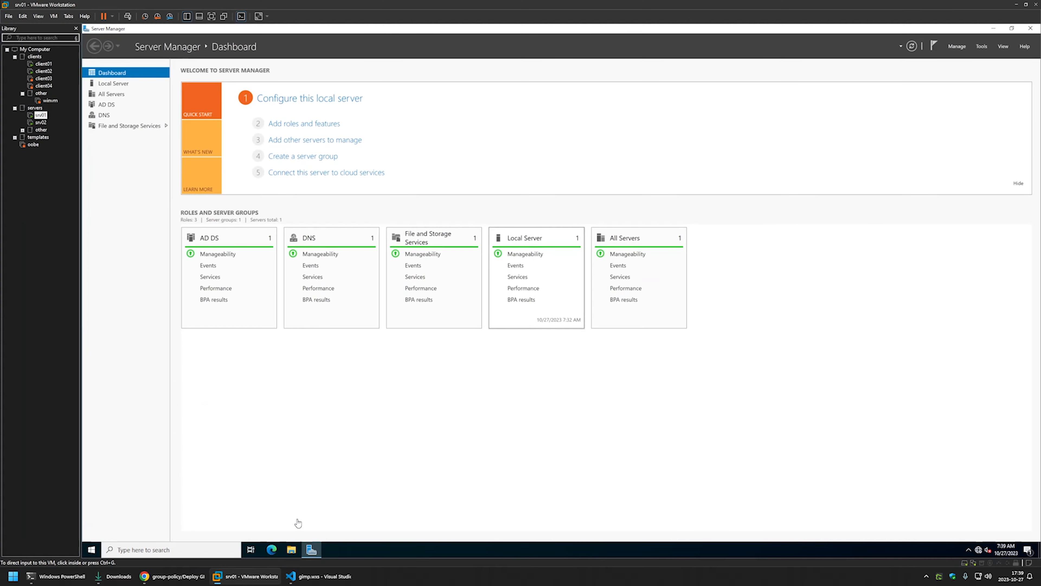
left_click(572, 213)
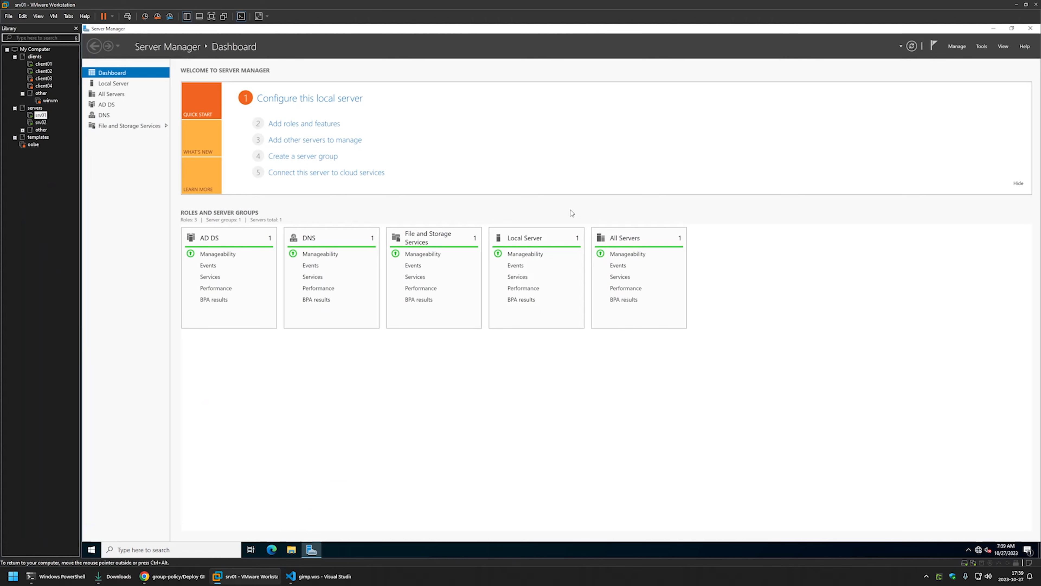
left_click(993, 28)
right_click(187, 152)
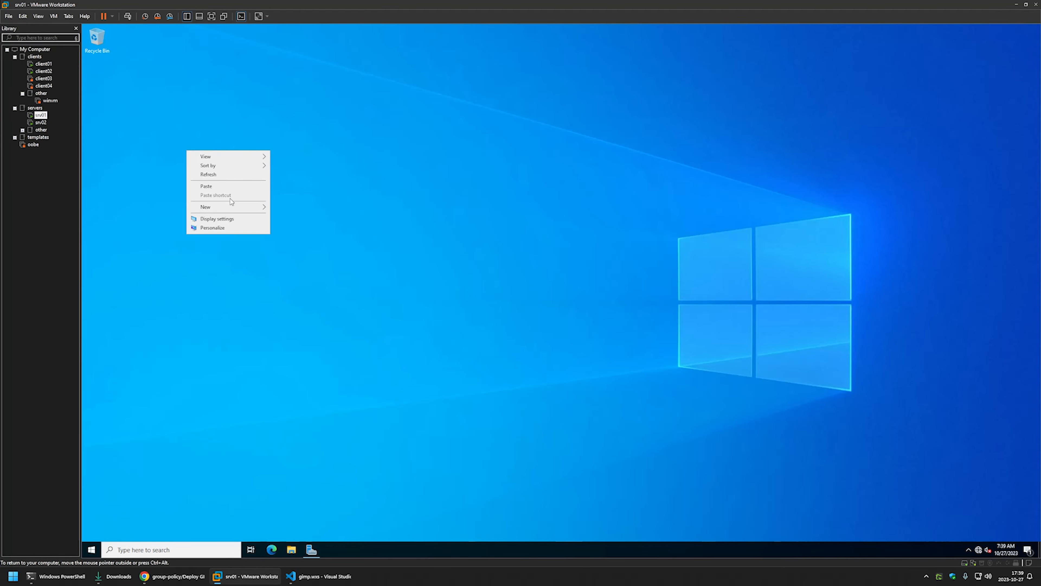
left_click(238, 188)
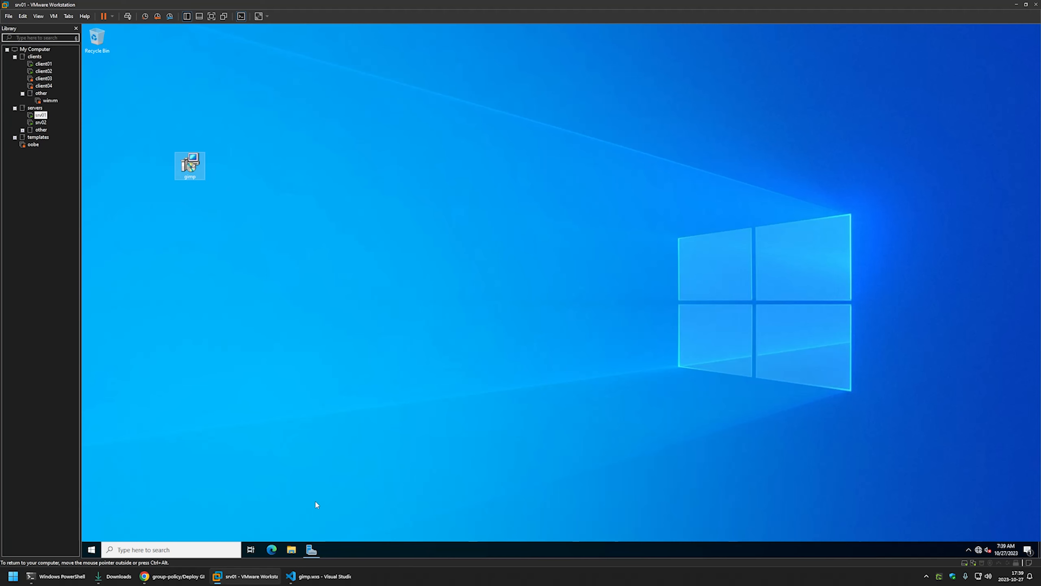
Open the software share on \\srv02 in File Explorer on srv01
left_click(291, 549)
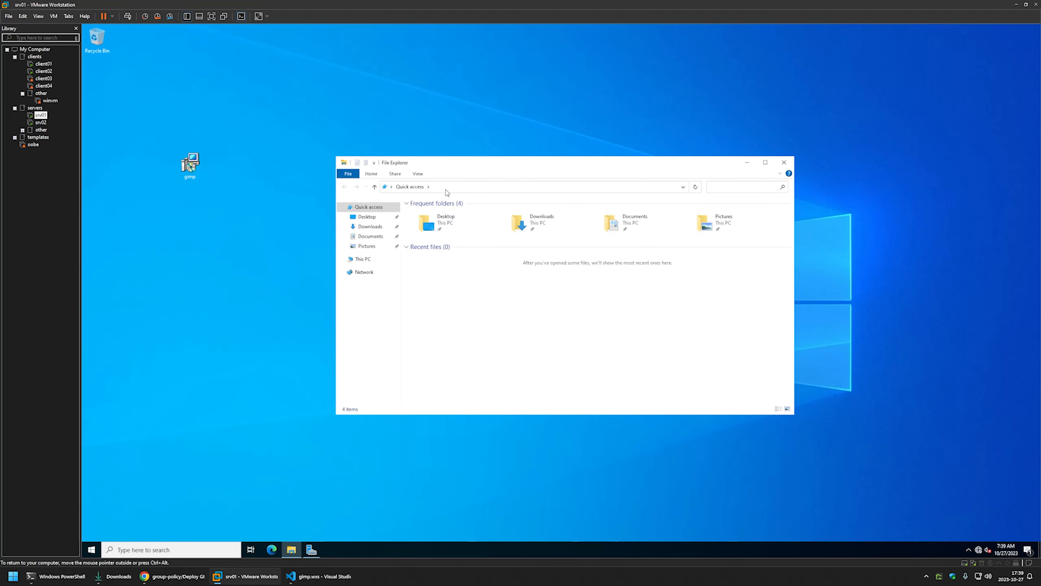
left_click(446, 188)
type("\\\\")
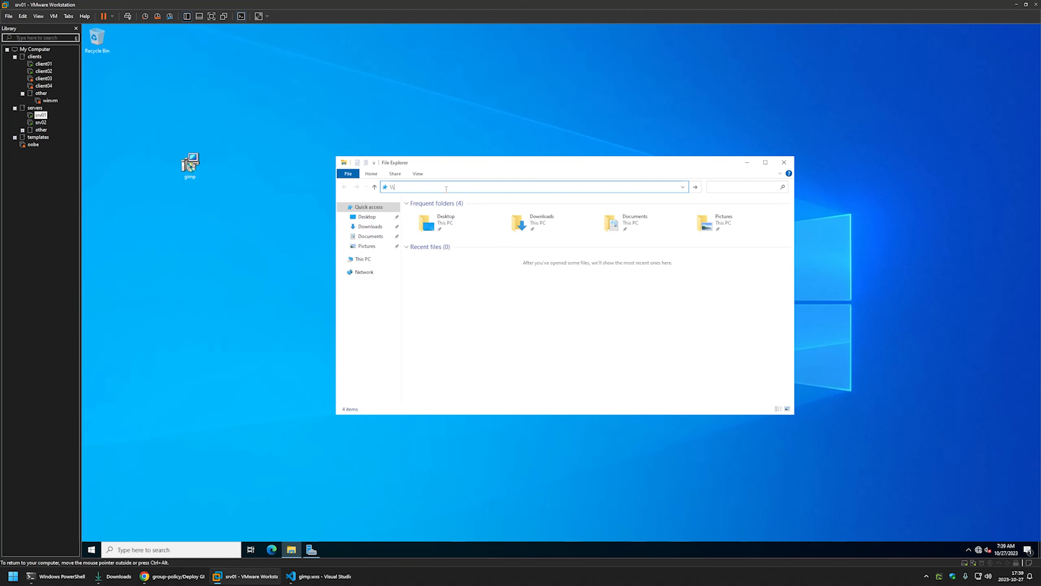
type("srv02")
key("Return")
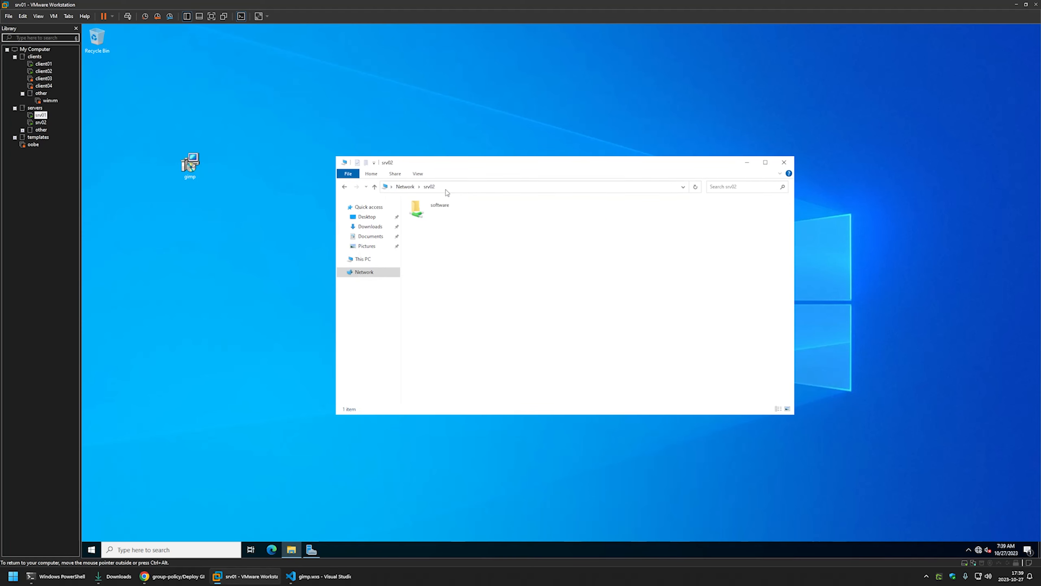
double_click(436, 209)
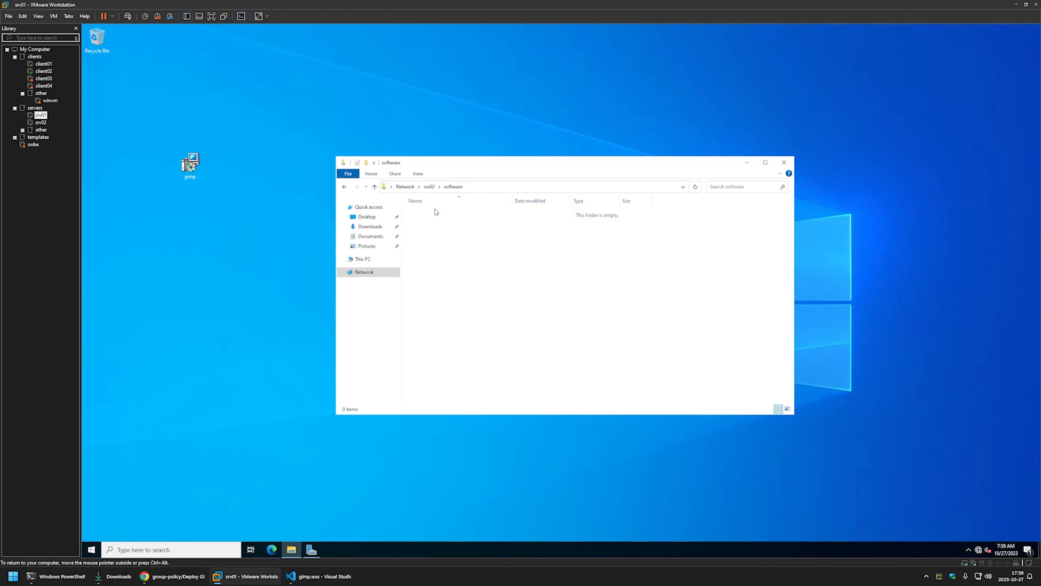
Create a folder named "GIMP" in the software share and copy the gimp package from the desktop into it
right_click(438, 221)
mouse_move(475, 307)
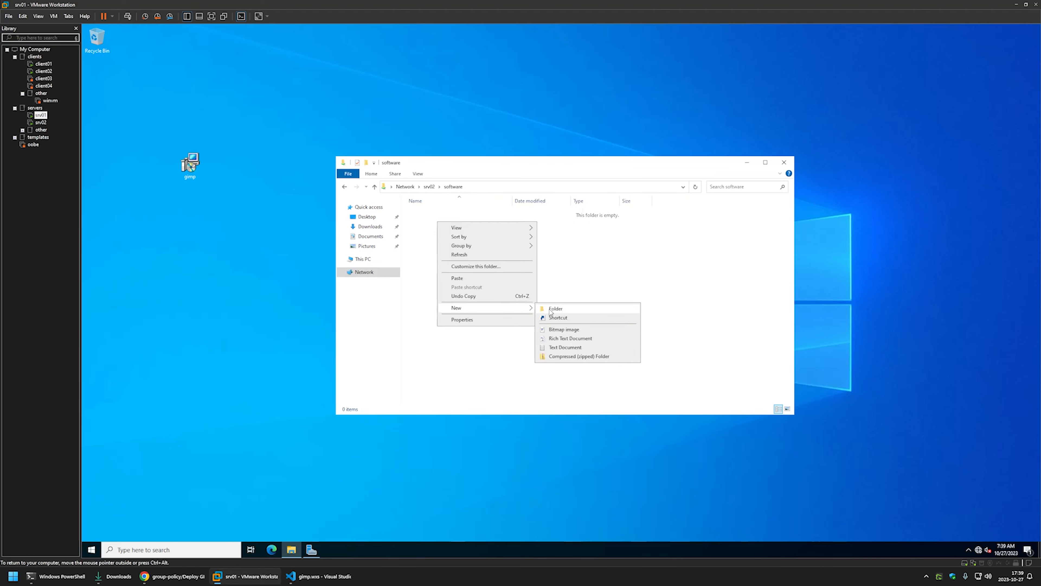
left_click(553, 308)
type("GIMP")
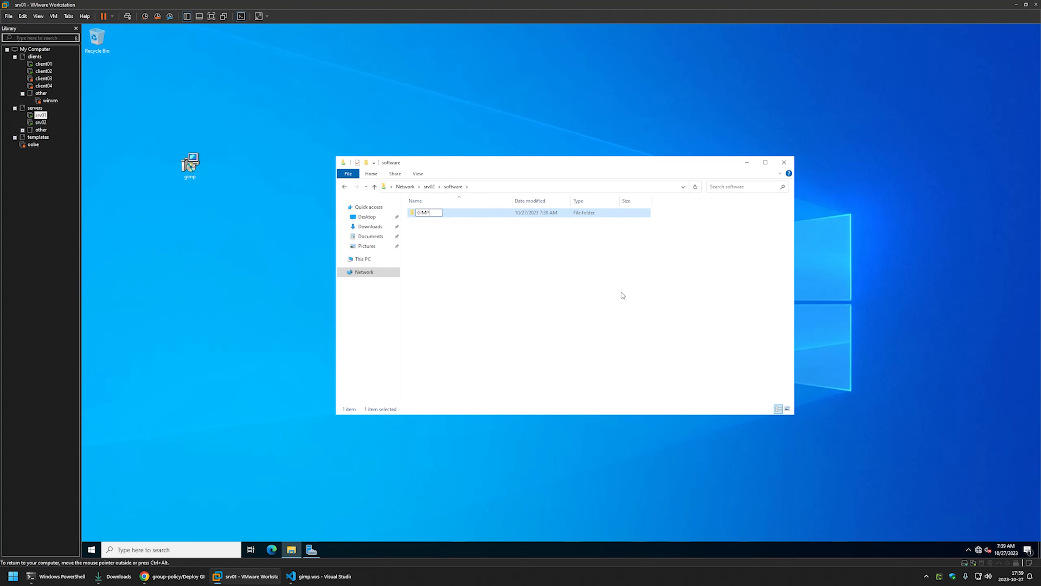
key("Return")
key("Return")
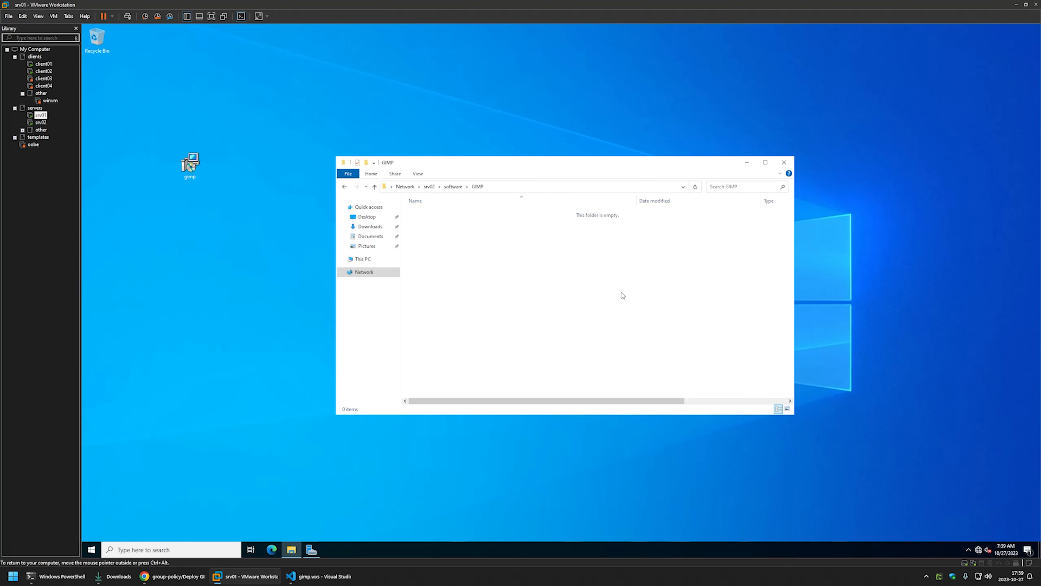
left_click_drag(193, 164, 554, 235)
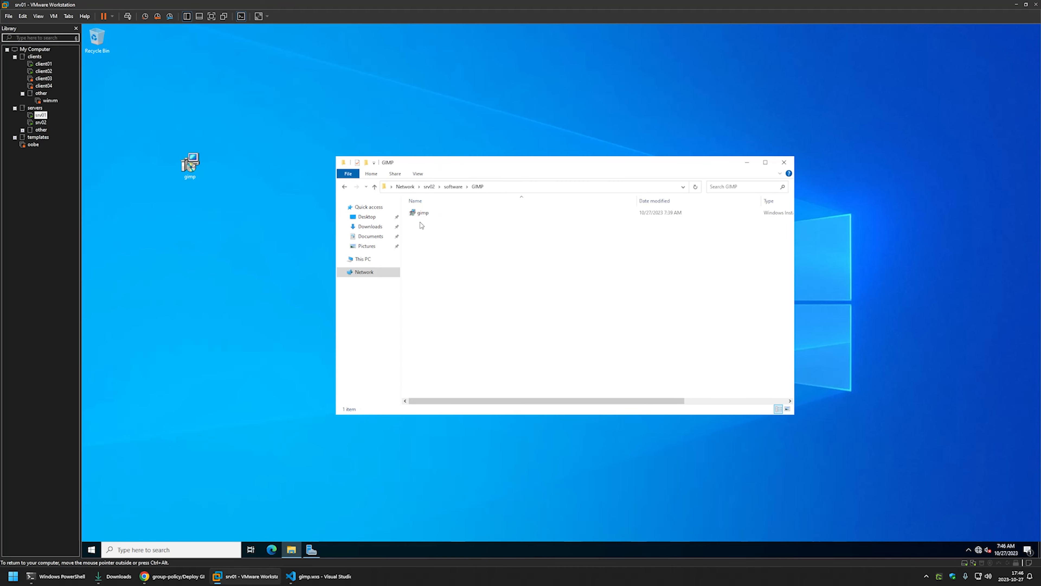
Check the permissions of Authenticated Users on the GIMP folder, then close its properties without changes
right_click(421, 224)
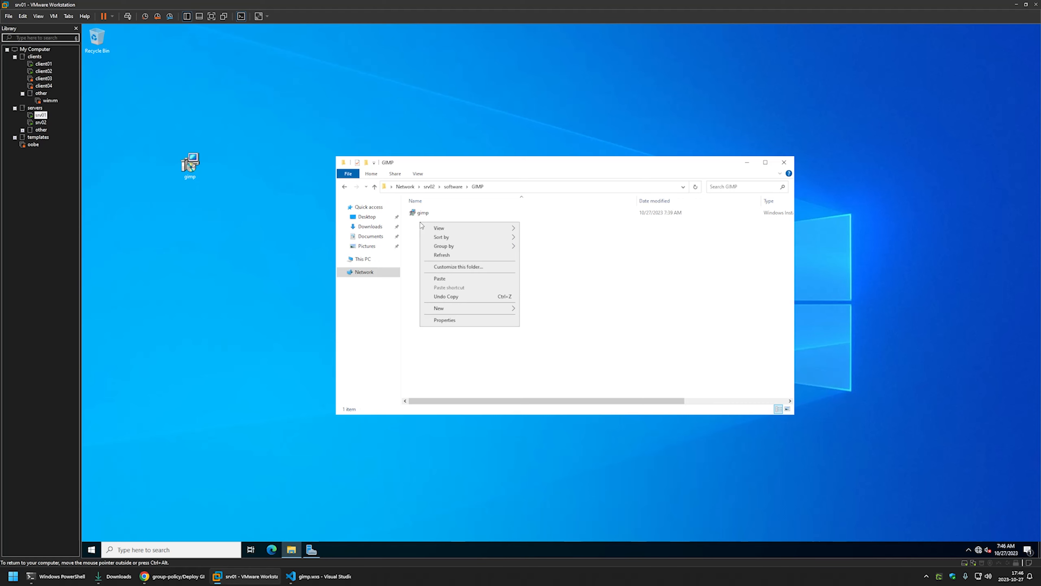
left_click(456, 321)
left_click_drag(262, 120, 489, 226)
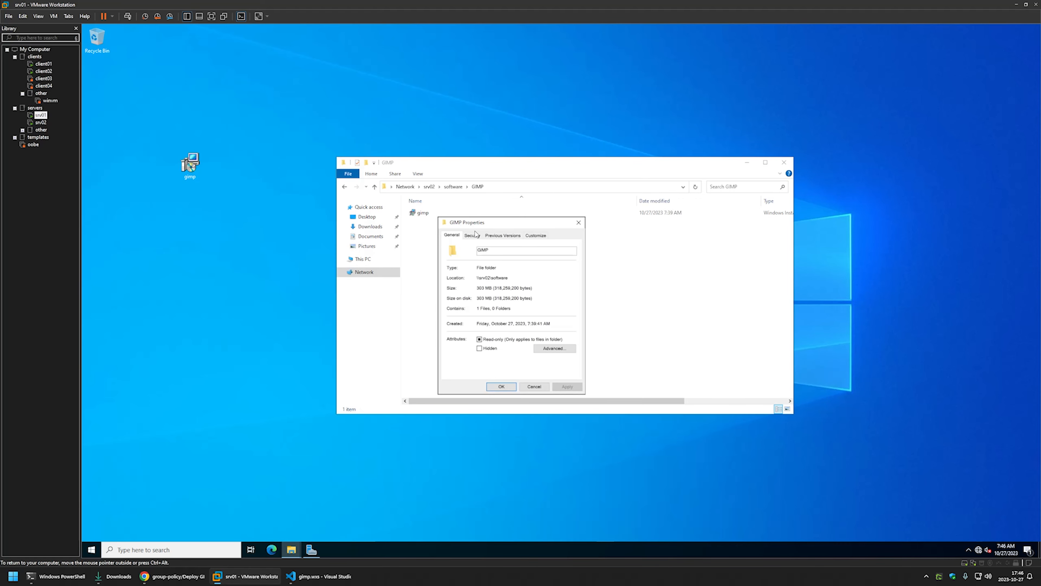
left_click(472, 234)
left_click(561, 296)
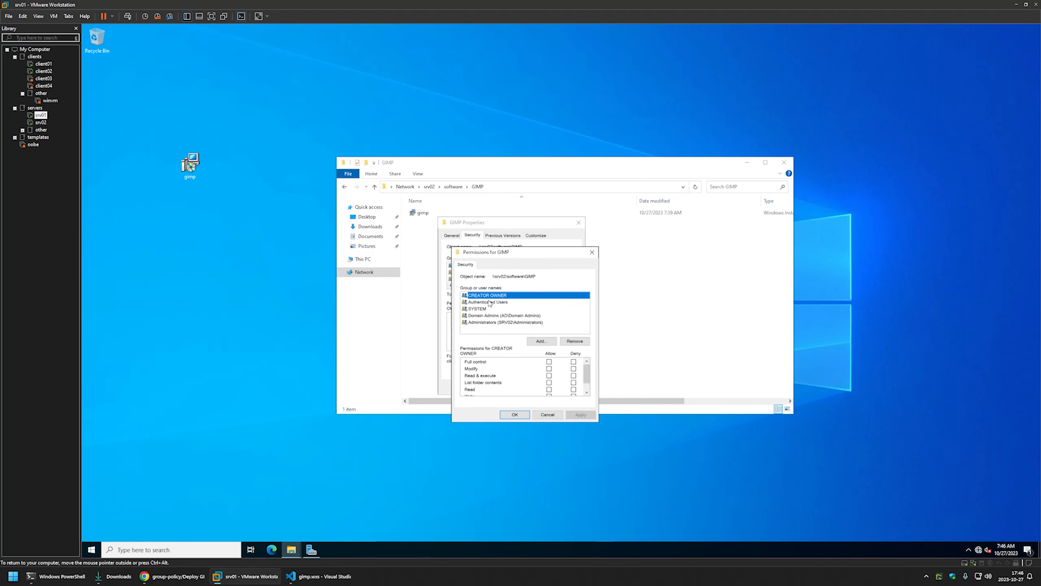
left_click(491, 302)
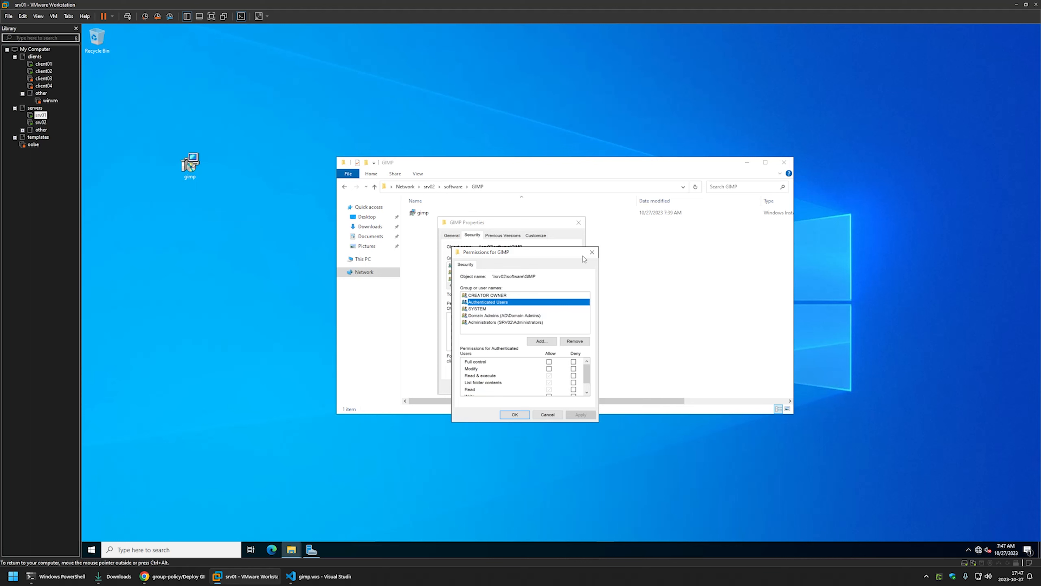
left_click(592, 253)
left_click(578, 222)
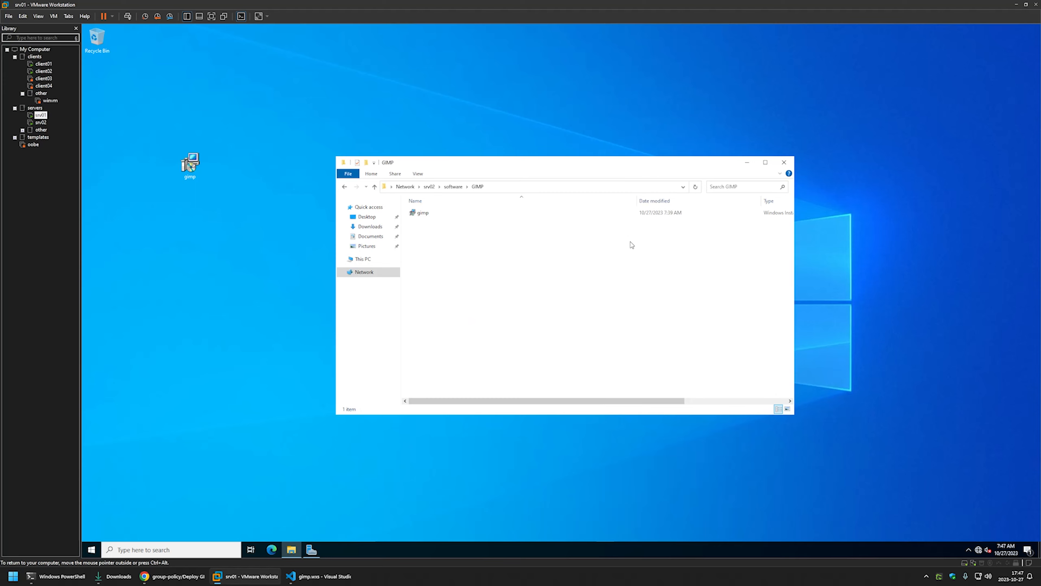
Close the GIMP folder window and bring Server Manager back up on srv01
left_click(784, 162)
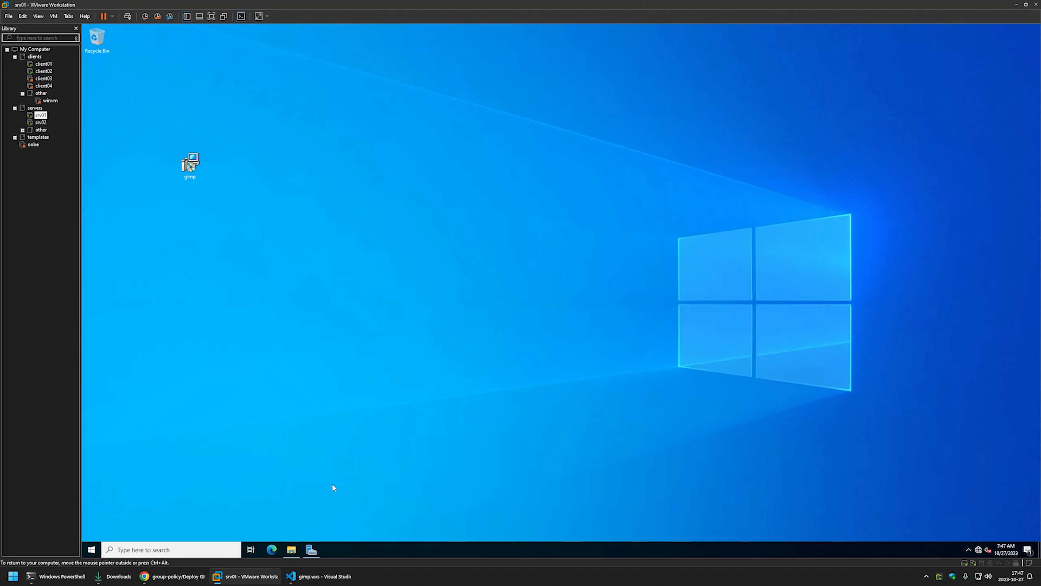
left_click(312, 550)
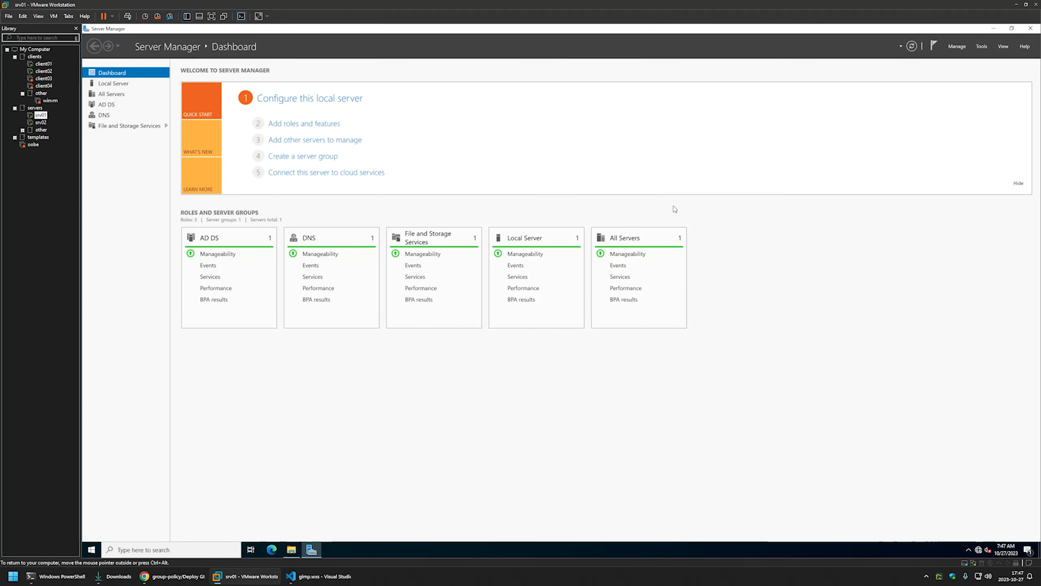
Create a GPO named "Assign GIMP" under Group Policy Objects in the Group Policy Management console
left_click(983, 47)
left_click(938, 164)
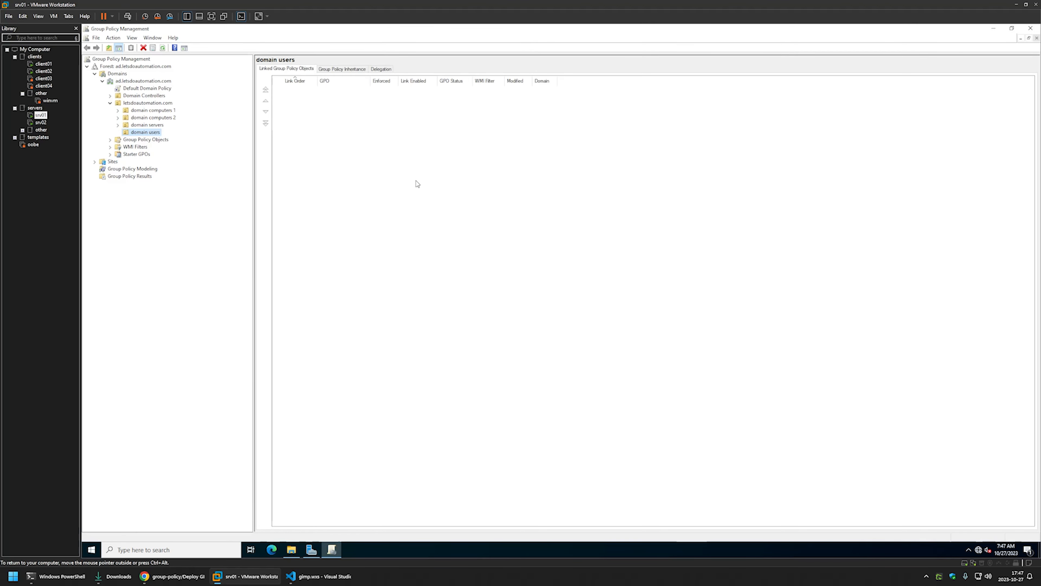
left_click(111, 140)
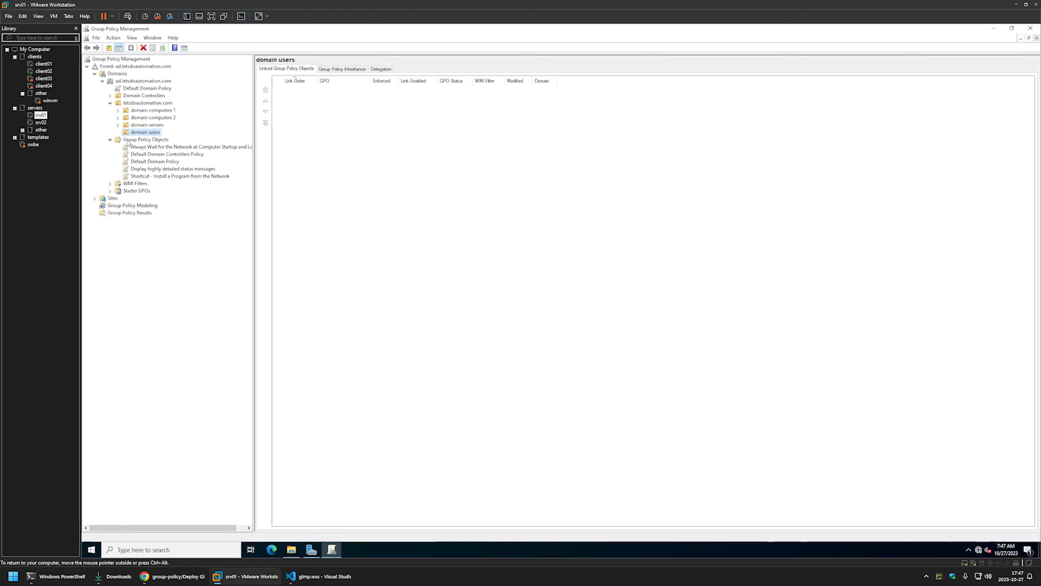
right_click(127, 141)
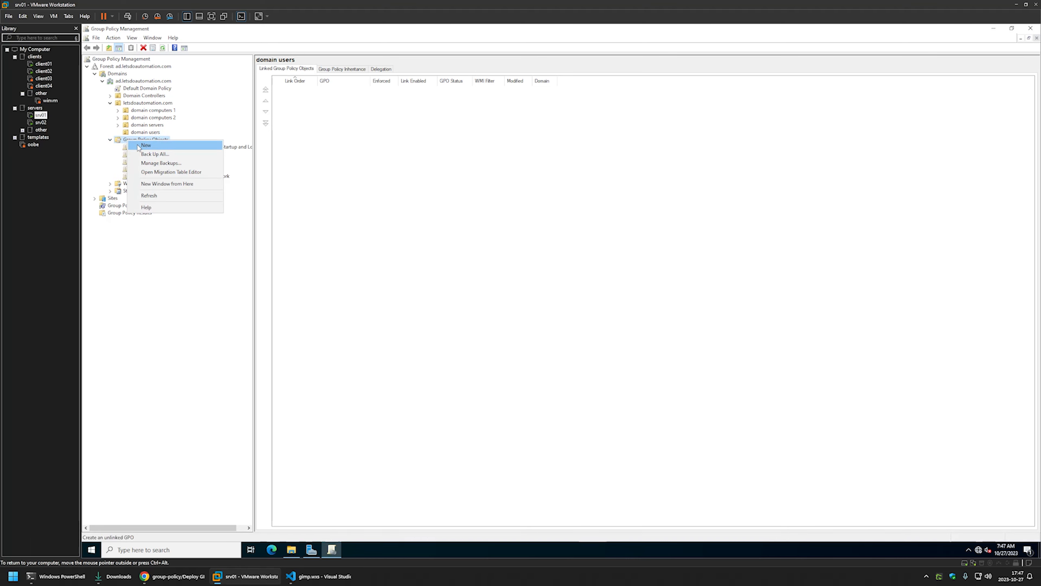
left_click(146, 145)
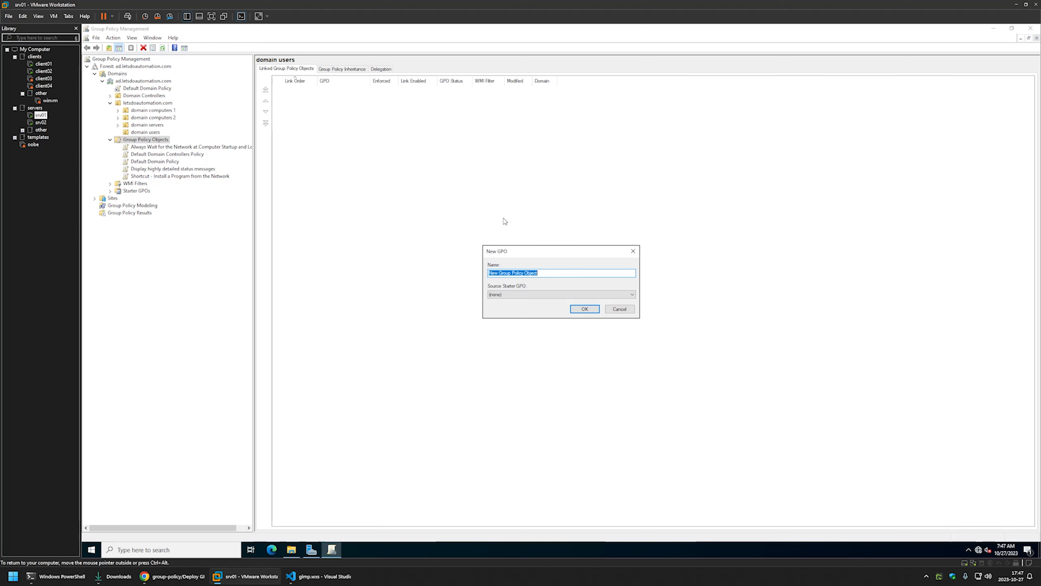
type("Assign GRIMP")
left_click(578, 309)
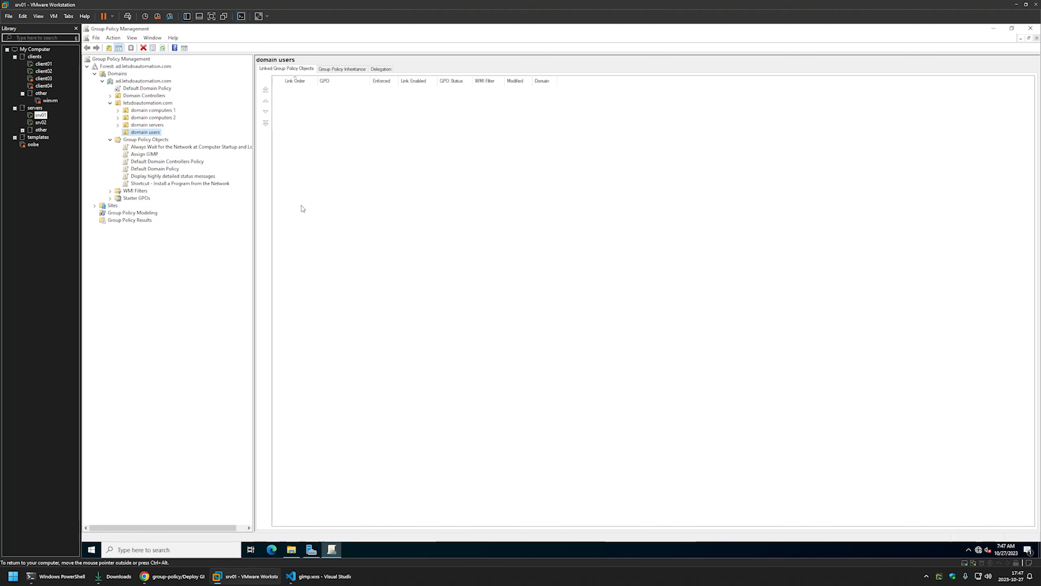
Open the Assign GIMP GPO for editing and go to Software installation under the Computer Configuration policies' Software Settings
left_click(132, 156)
right_click(133, 157)
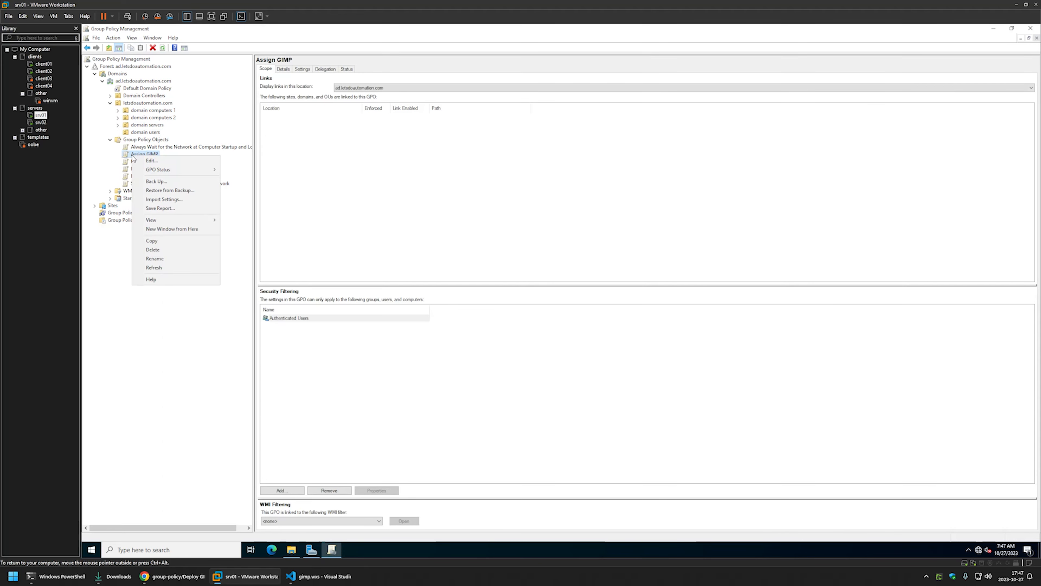
left_click(152, 160)
left_click_drag(247, 61, 543, 163)
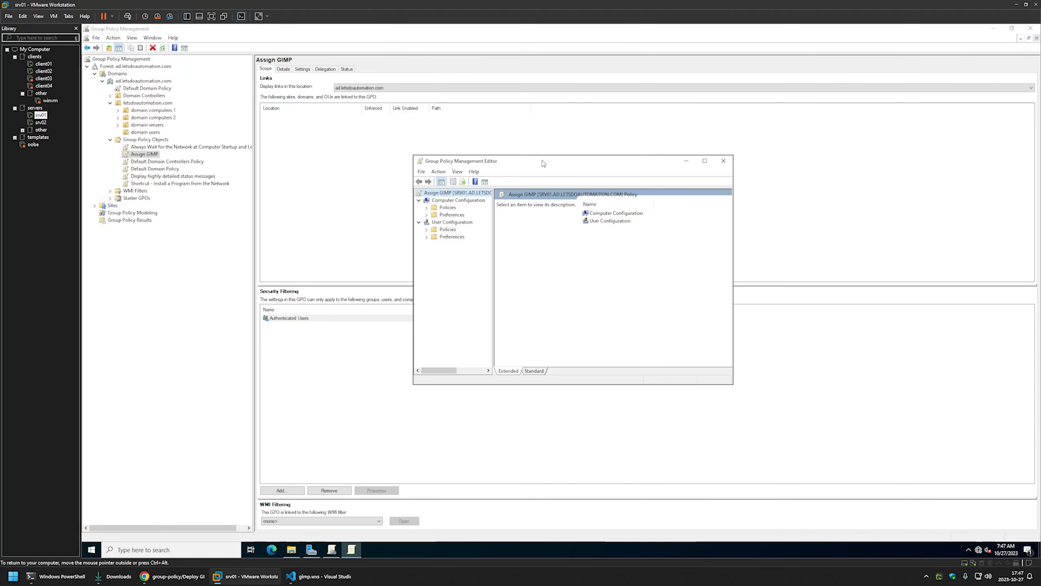
left_click(437, 201)
left_click(426, 207)
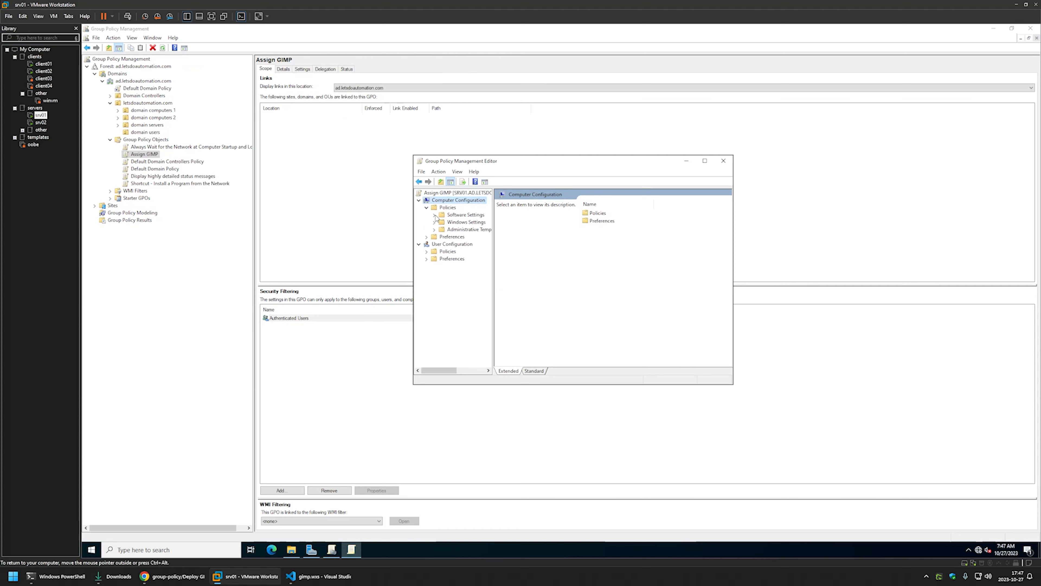
left_click(434, 214)
left_click(456, 224)
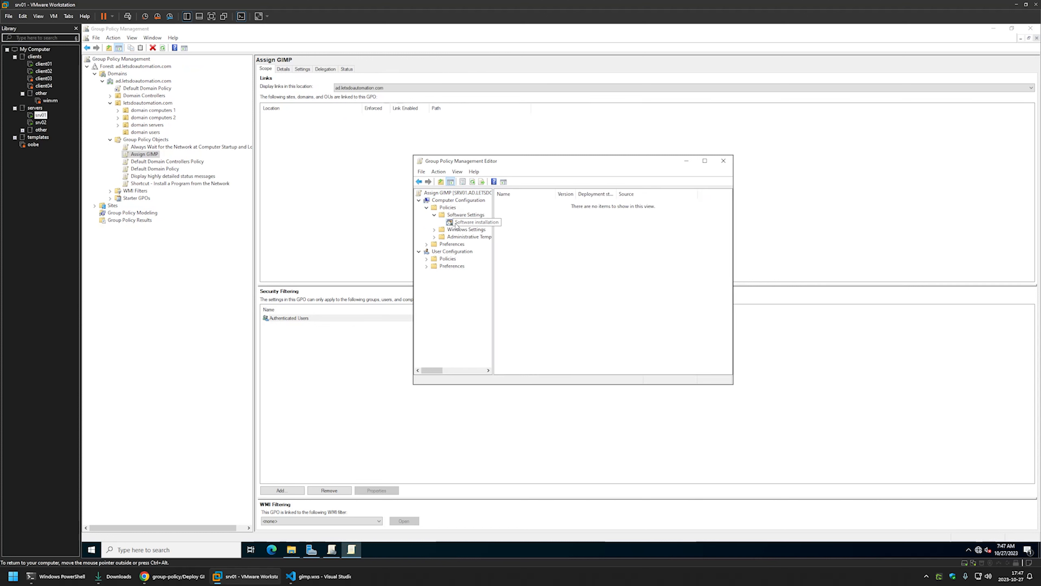
Add a new software installation package, choosing gimp.msi from the GIMP folder in the software share on \\srv02
right_click(541, 230)
mouse_move(557, 233)
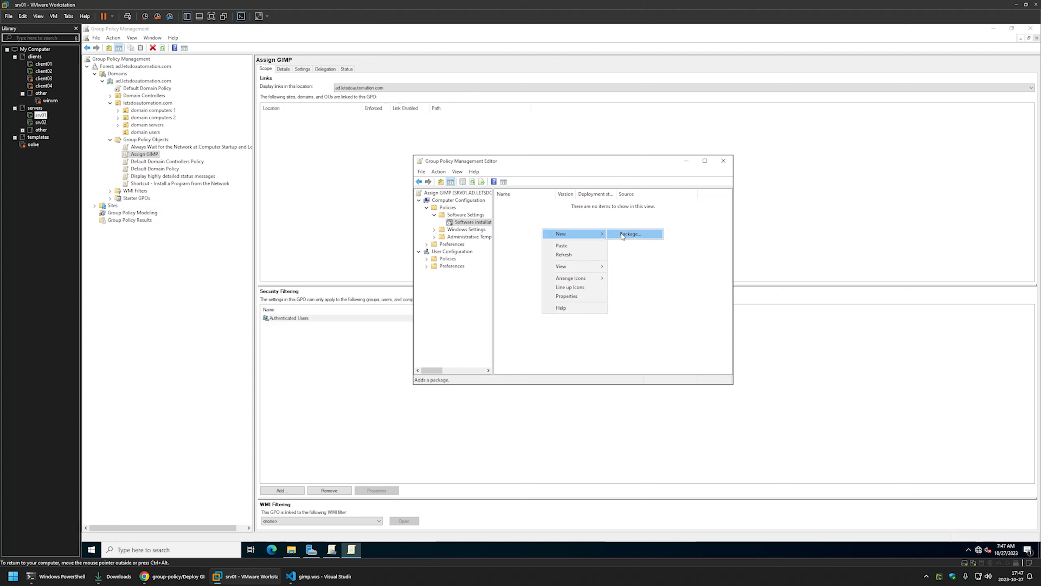
left_click(622, 236)
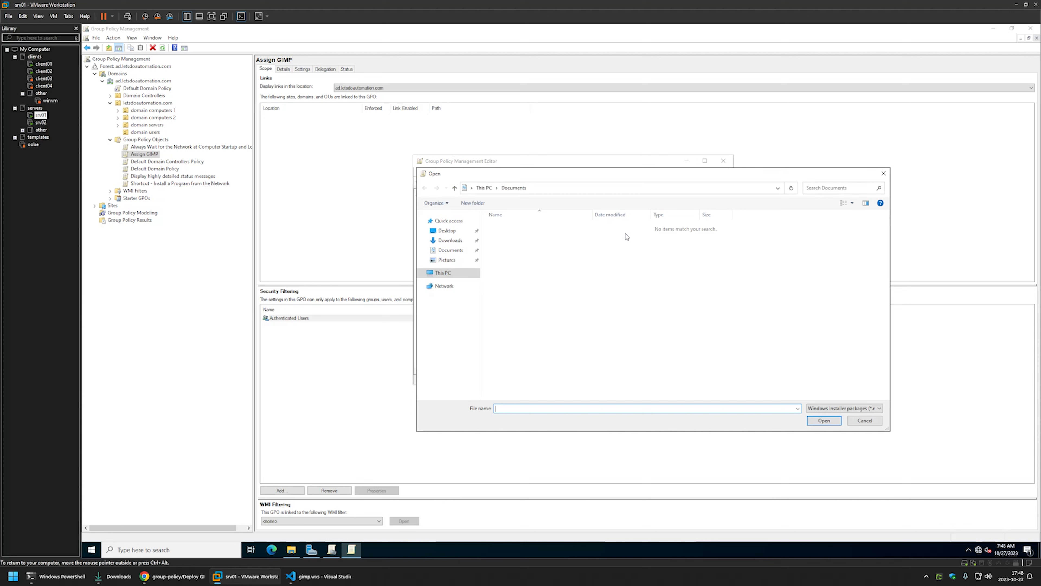
left_click(447, 231)
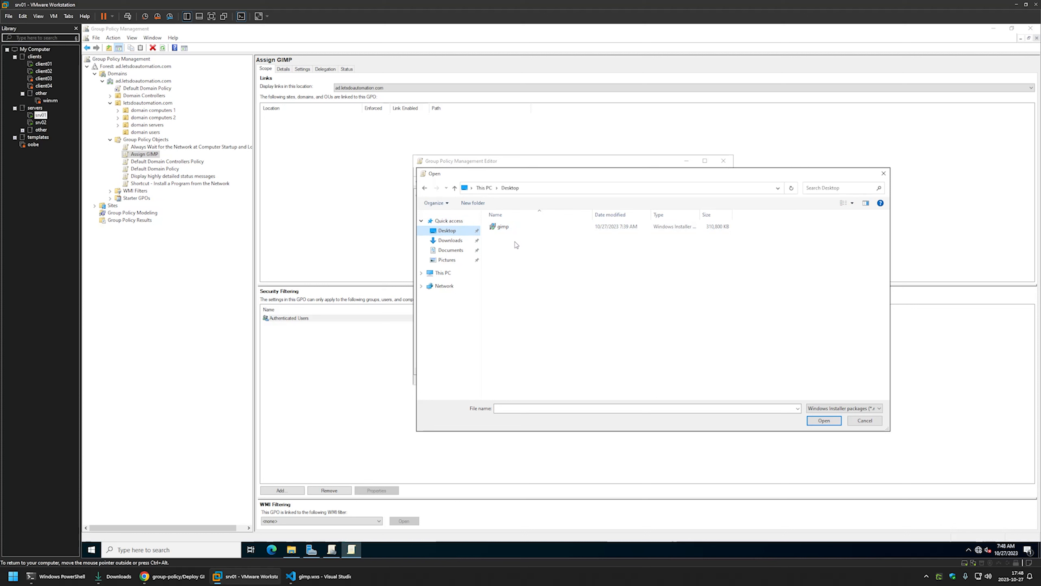
left_click(532, 187)
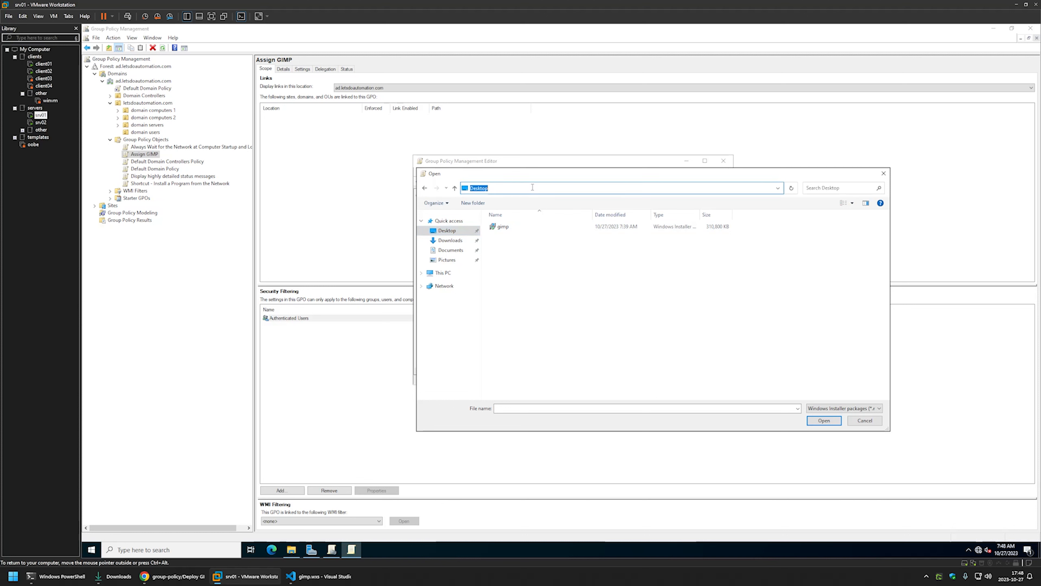
type("\\\\srv02")
key("Return")
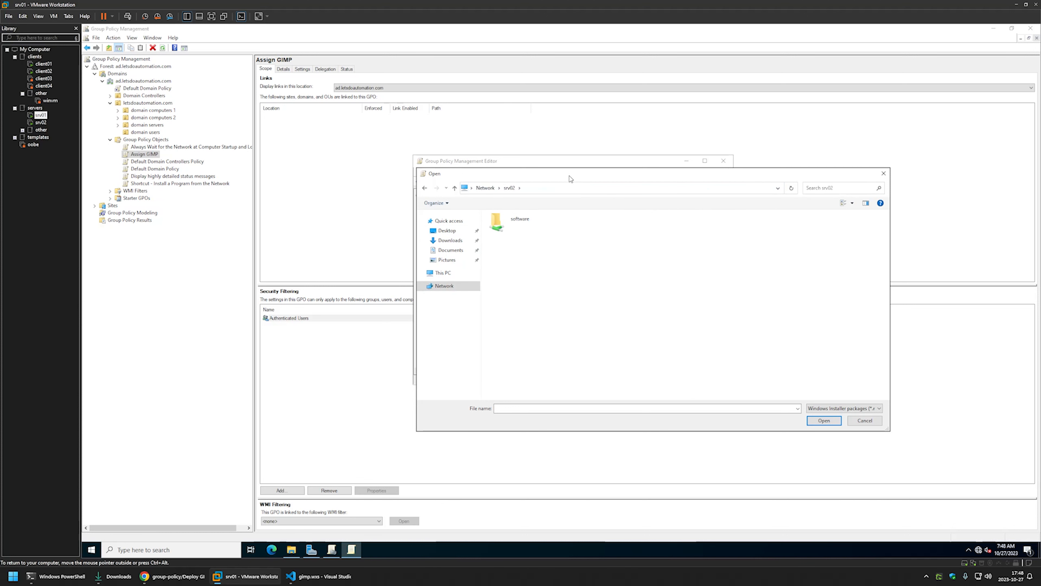
double_click(519, 224)
double_click(522, 226)
double_click(521, 226)
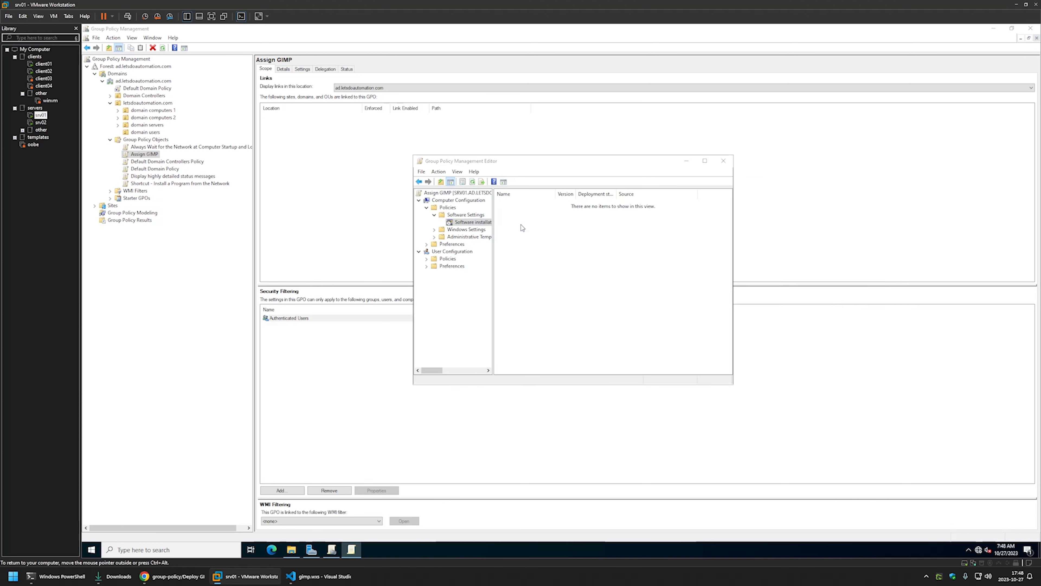
Deploy the package with the Advanced method, set it to ignore language when deploying, and close the policy editor
left_click(530, 273)
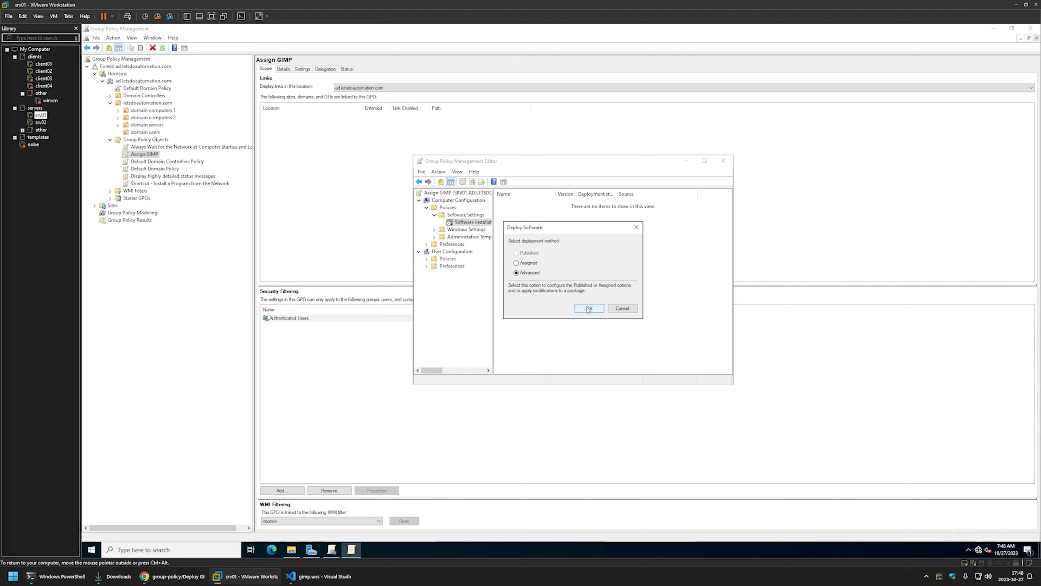
left_click(588, 308)
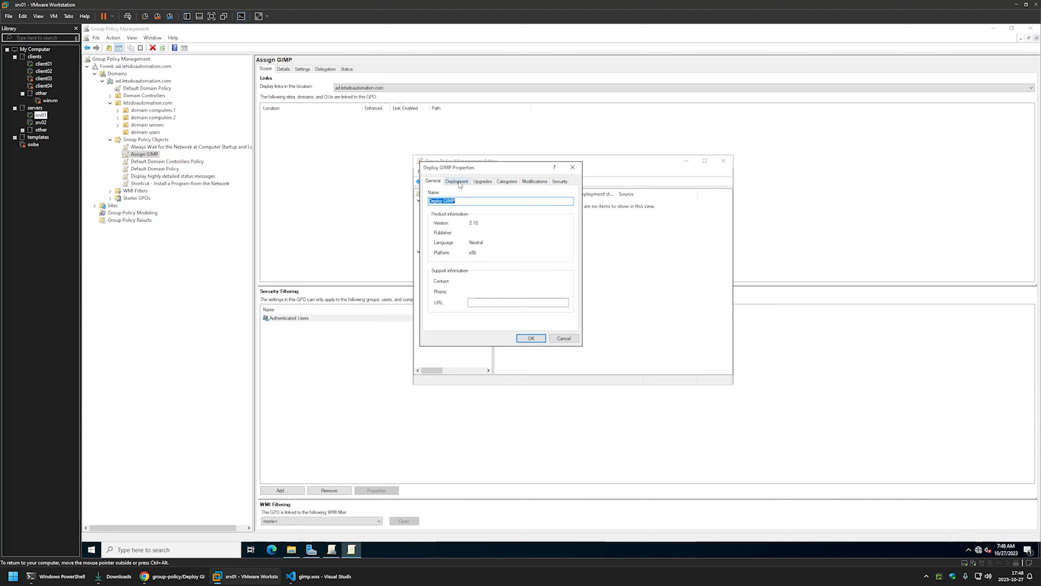
left_click(459, 184)
left_click(446, 323)
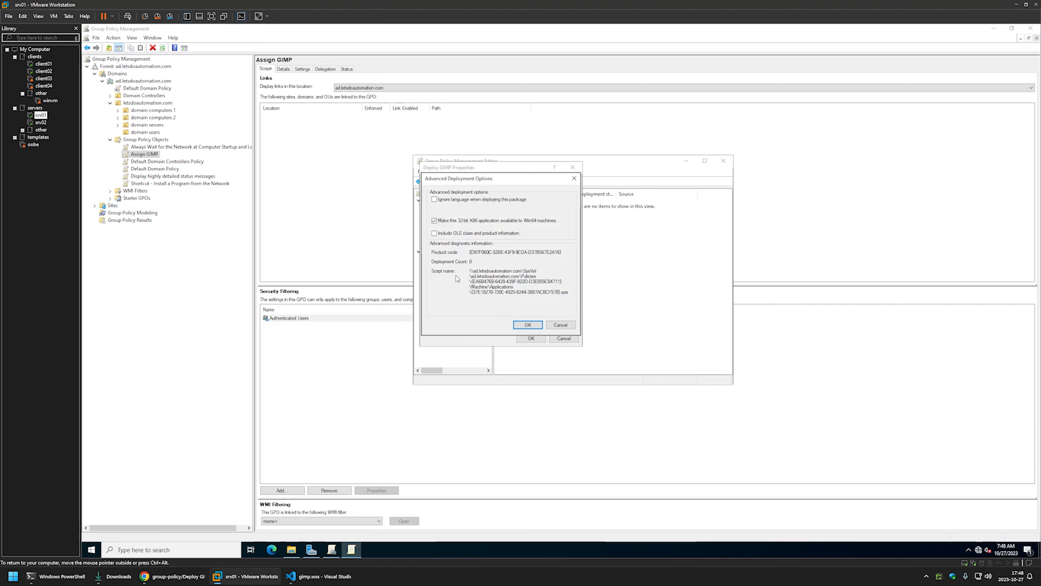
left_click(434, 200)
left_click(527, 324)
left_click(532, 339)
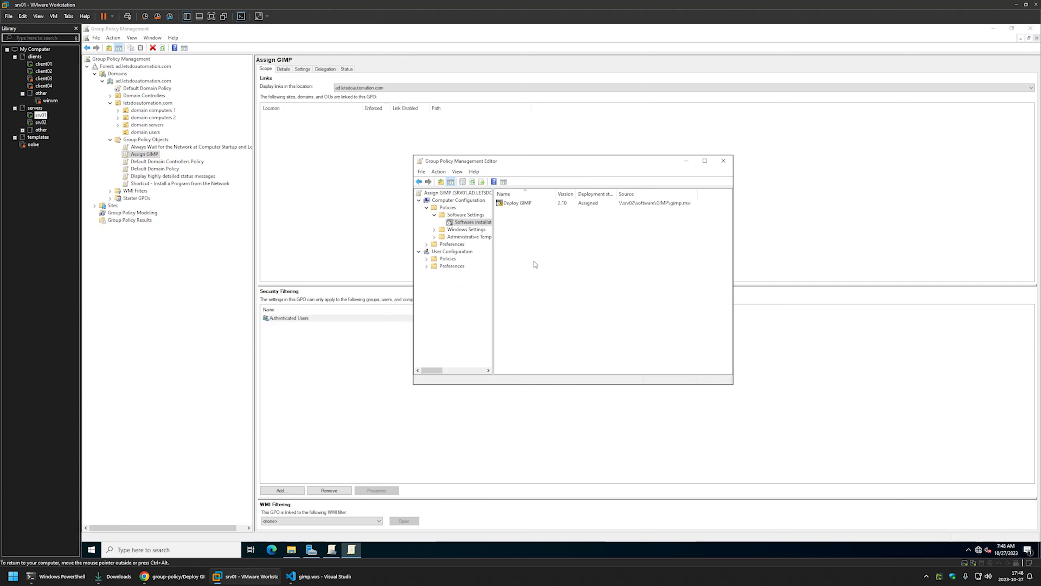
left_click(723, 160)
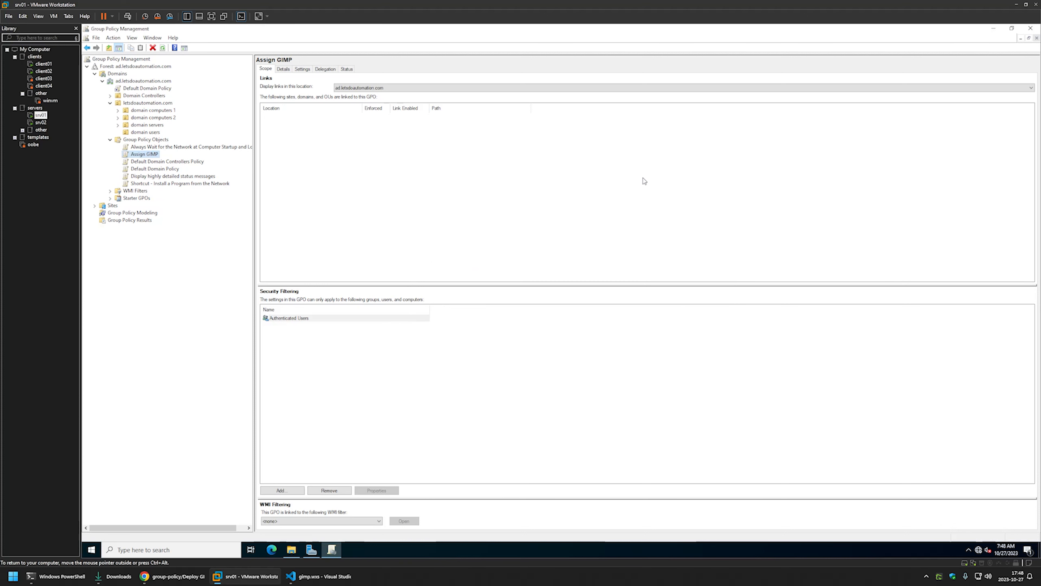
Set the GPO status of Assign GIMP to "User configuration settings disabled"
left_click(289, 71)
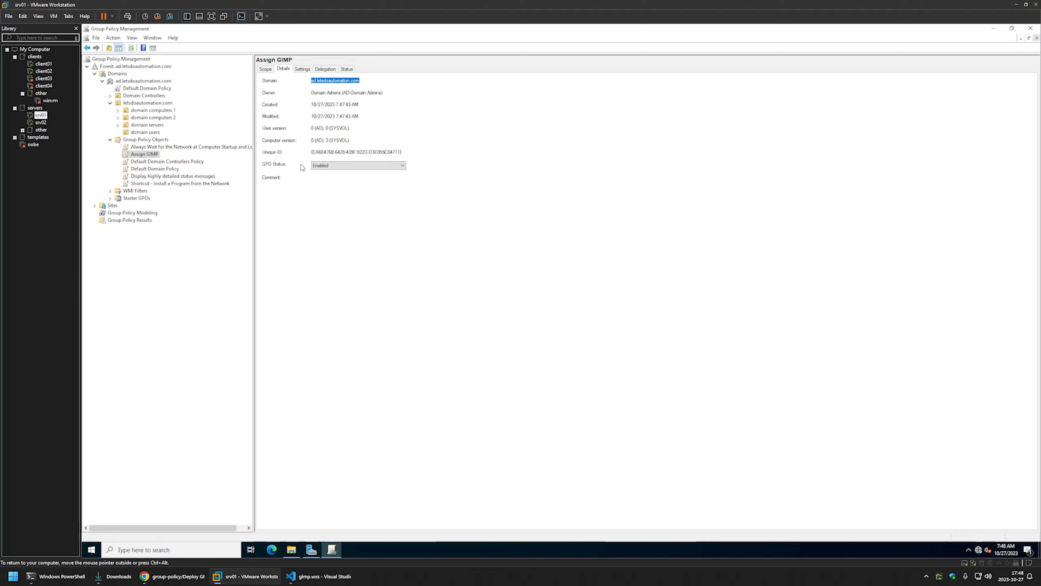
left_click(328, 165)
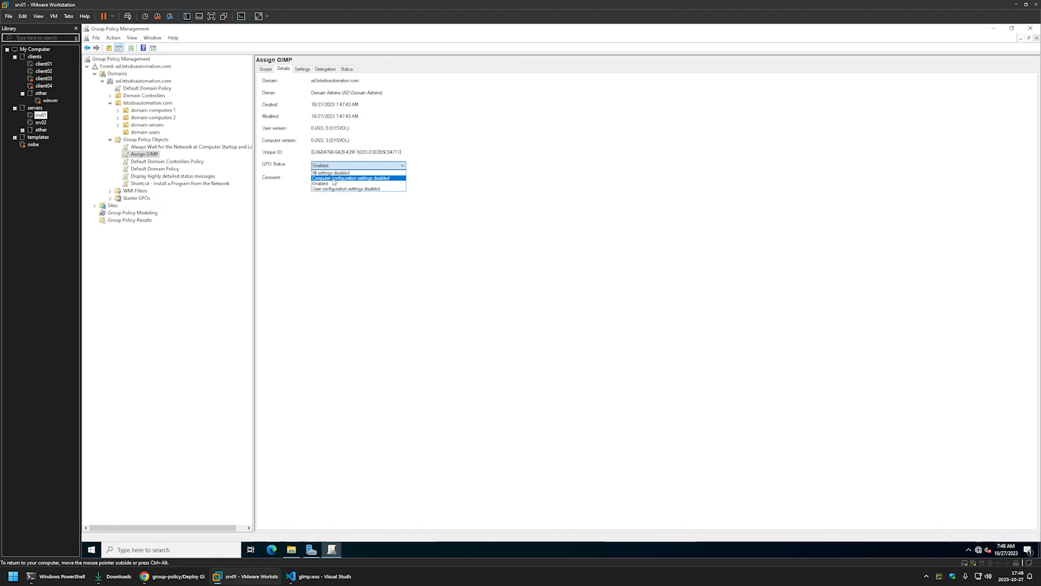
left_click(336, 189)
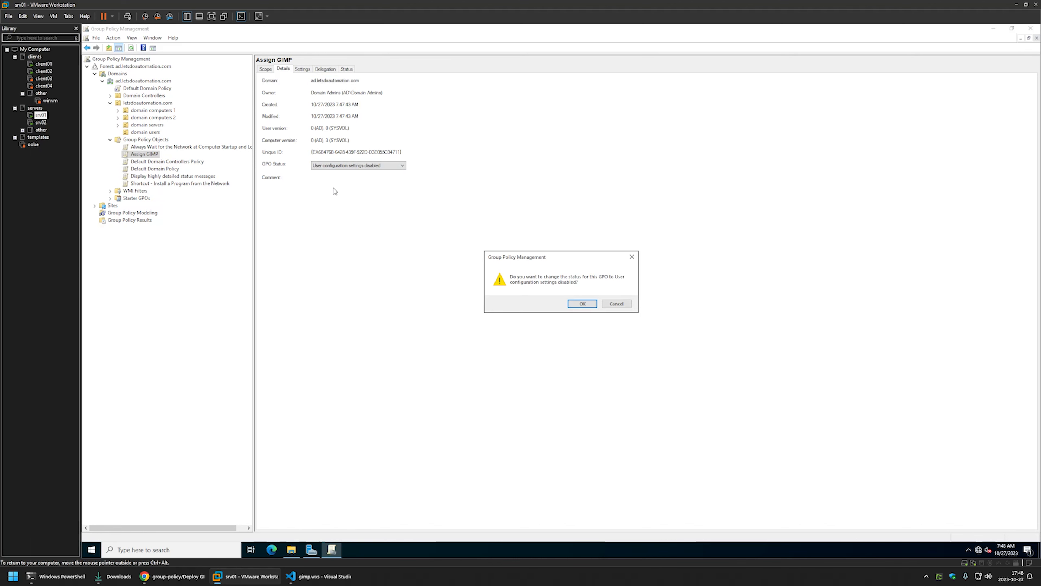
left_click(581, 305)
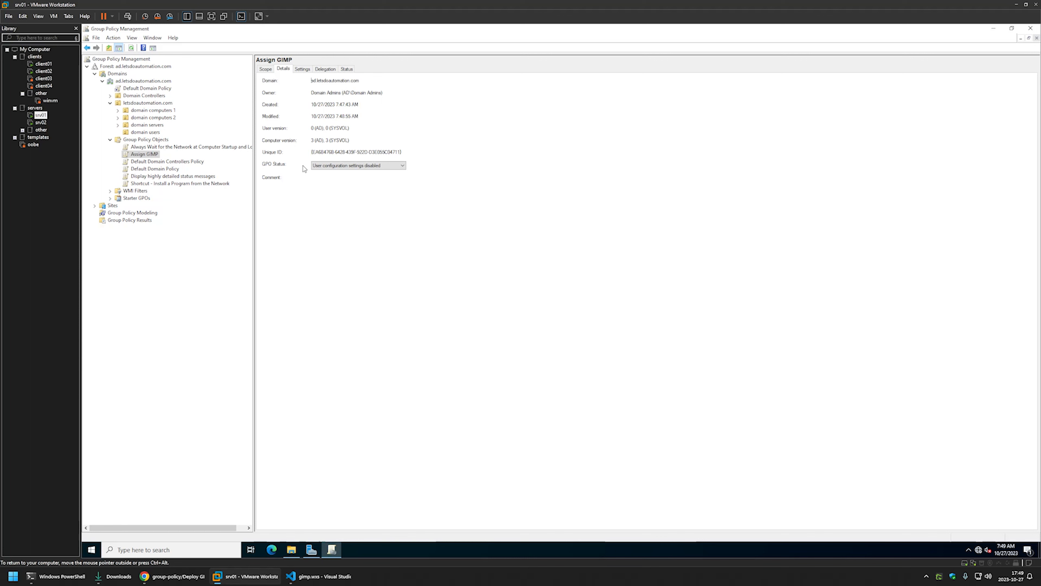
Link the Assign GIMP GPO to the "domain computers 1" organizational unit and check its linked policies
left_click(118, 110)
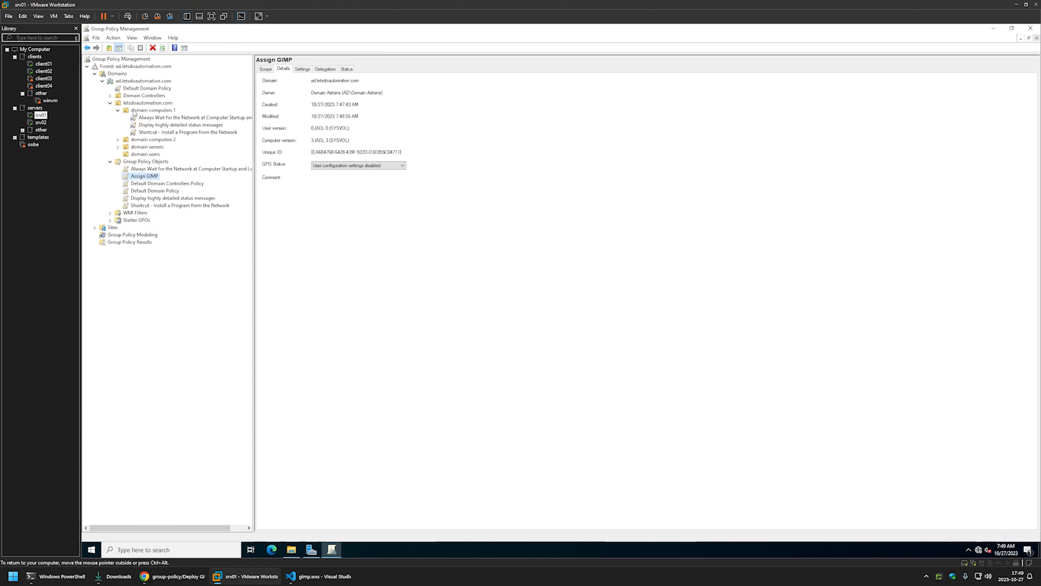
left_click(163, 112)
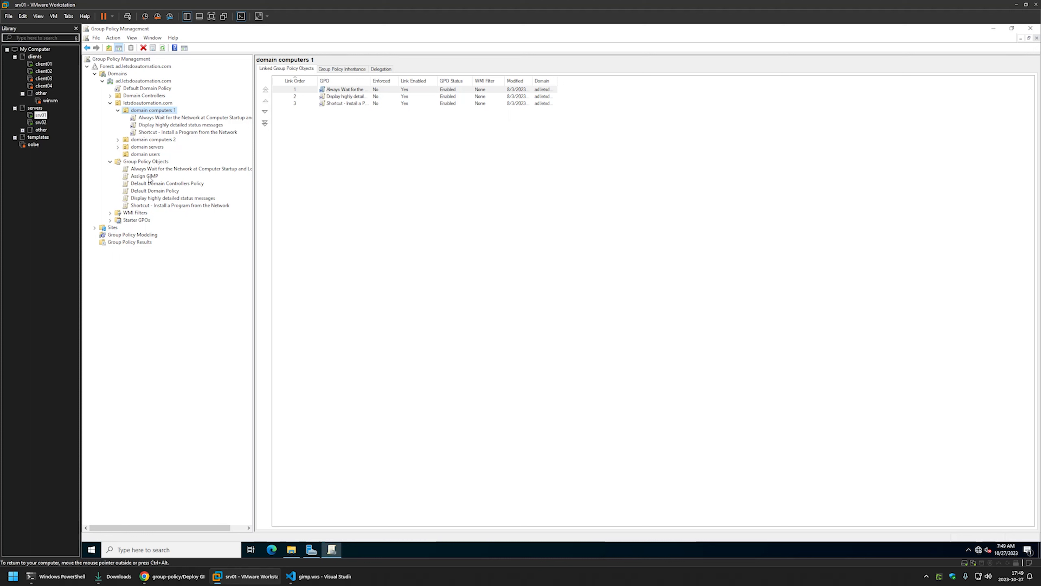
left_click_drag(149, 176, 150, 114)
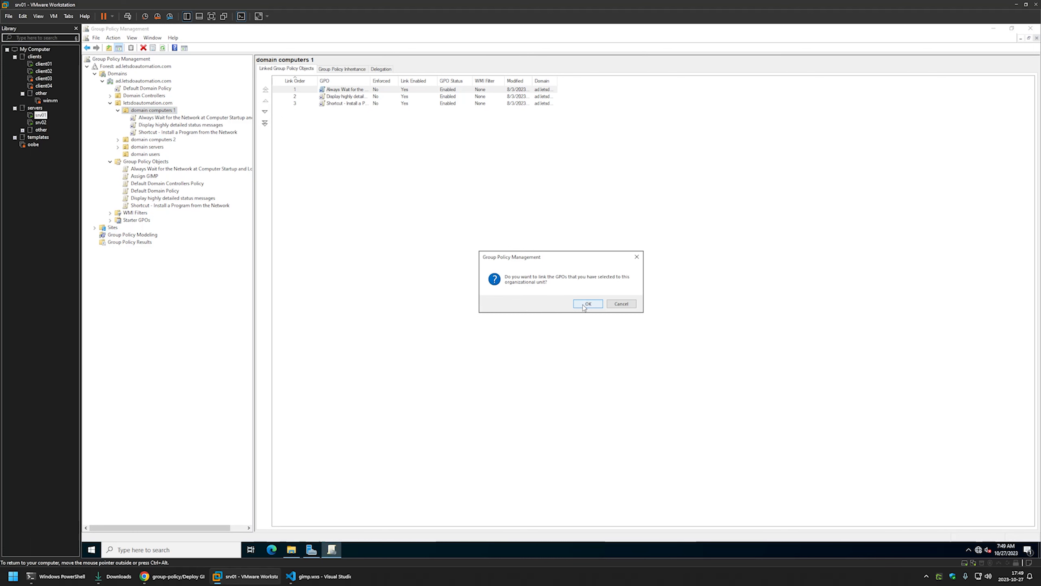
left_click(587, 303)
left_click(152, 125)
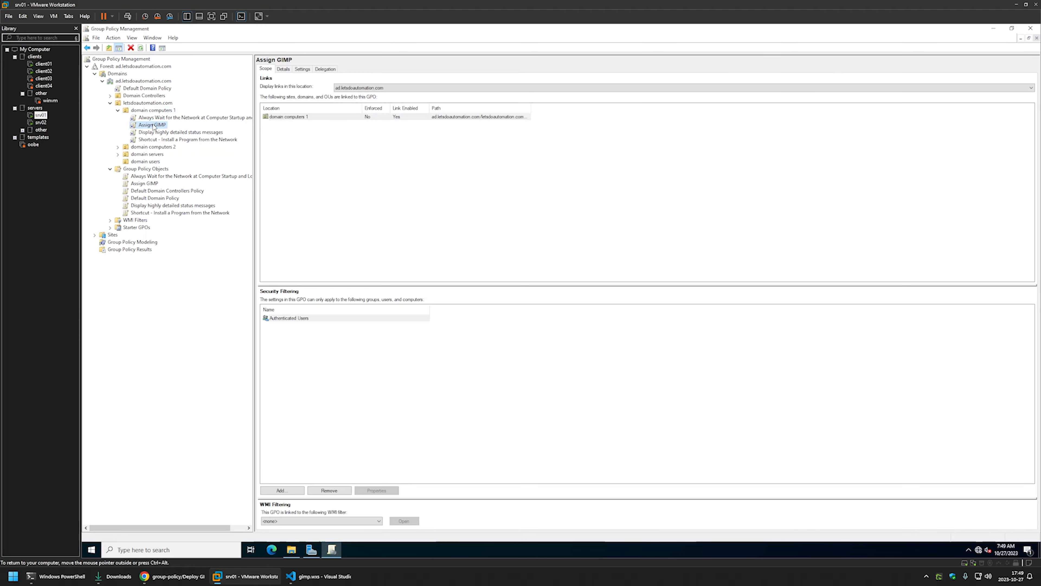
left_click(159, 112)
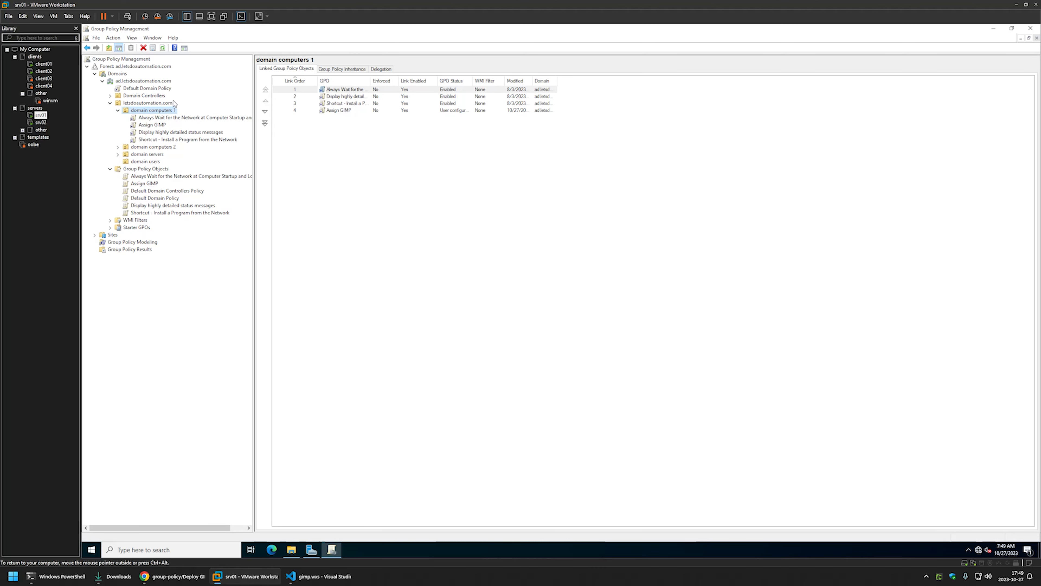
Switch to the client01 virtual machine, open Command Prompt, and update Group Policy with gpupdate
left_click(43, 64)
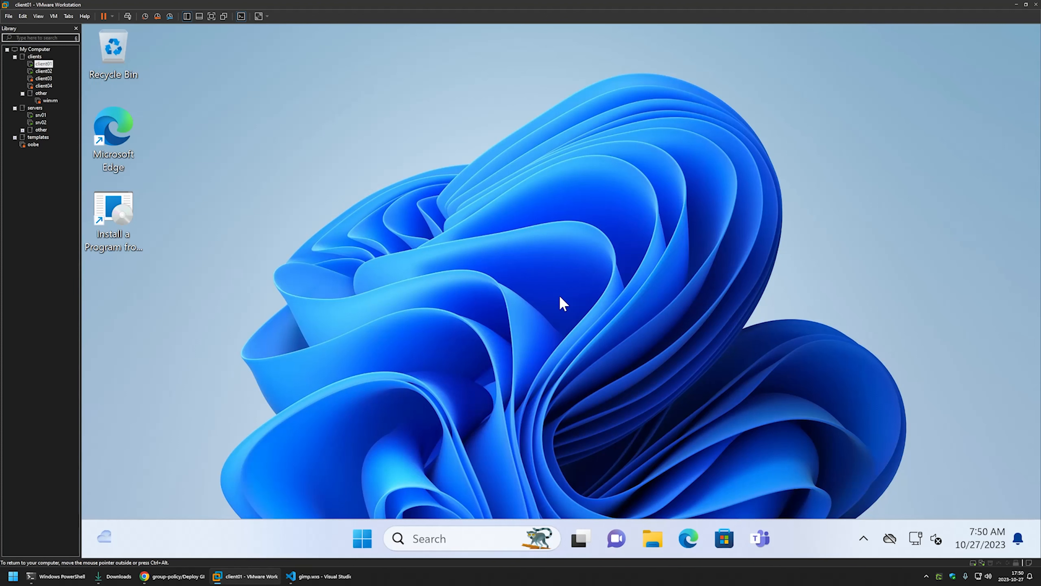
left_click(366, 533)
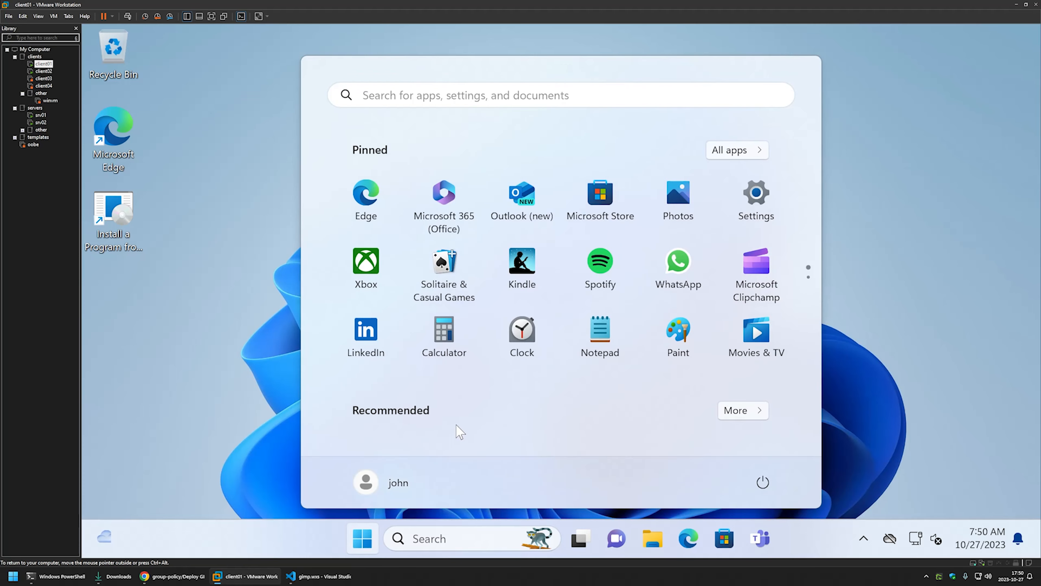
type("cmd")
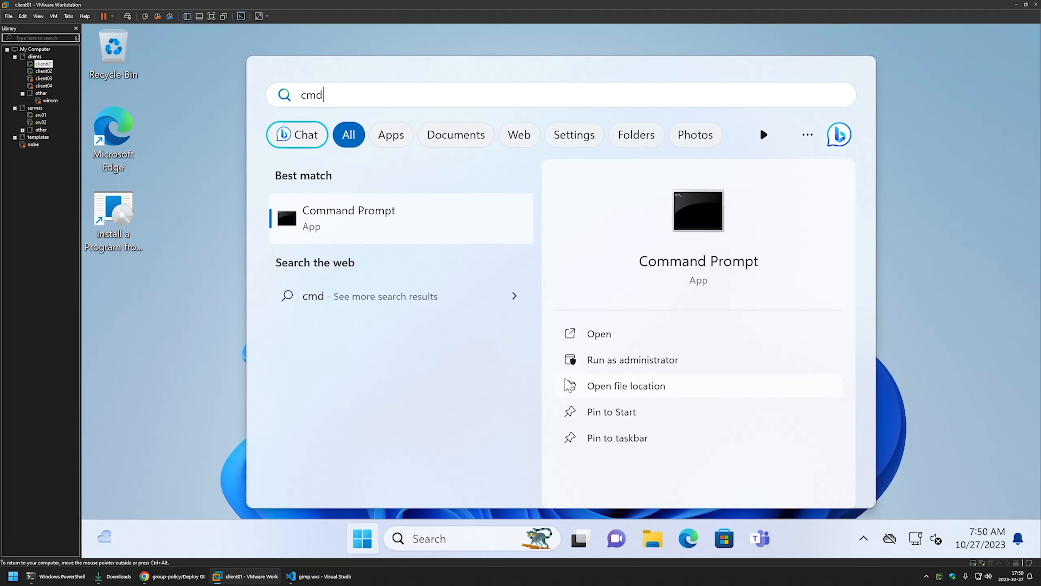
left_click(606, 333)
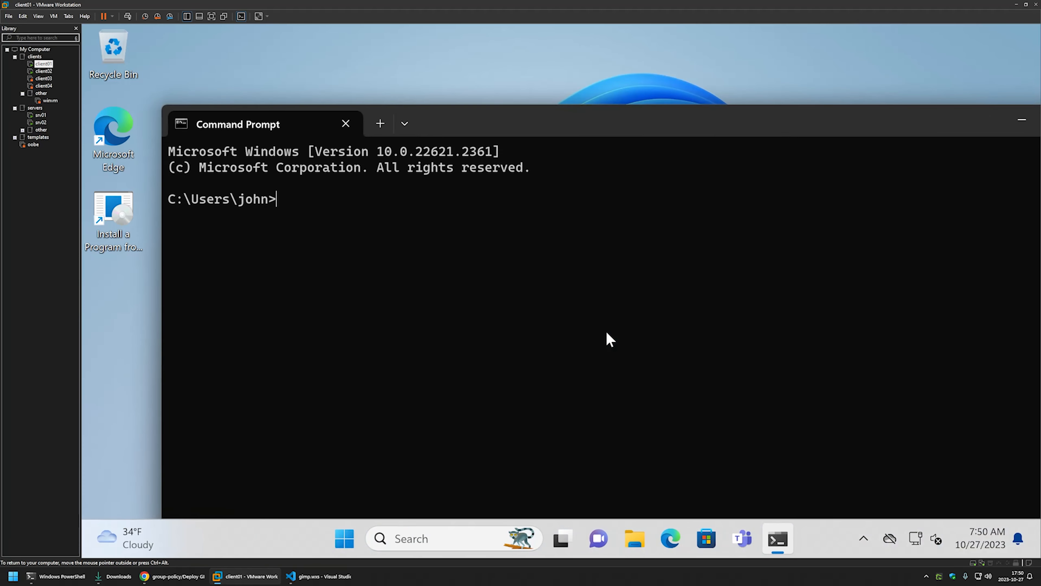
type("gpupdate")
key("Return")
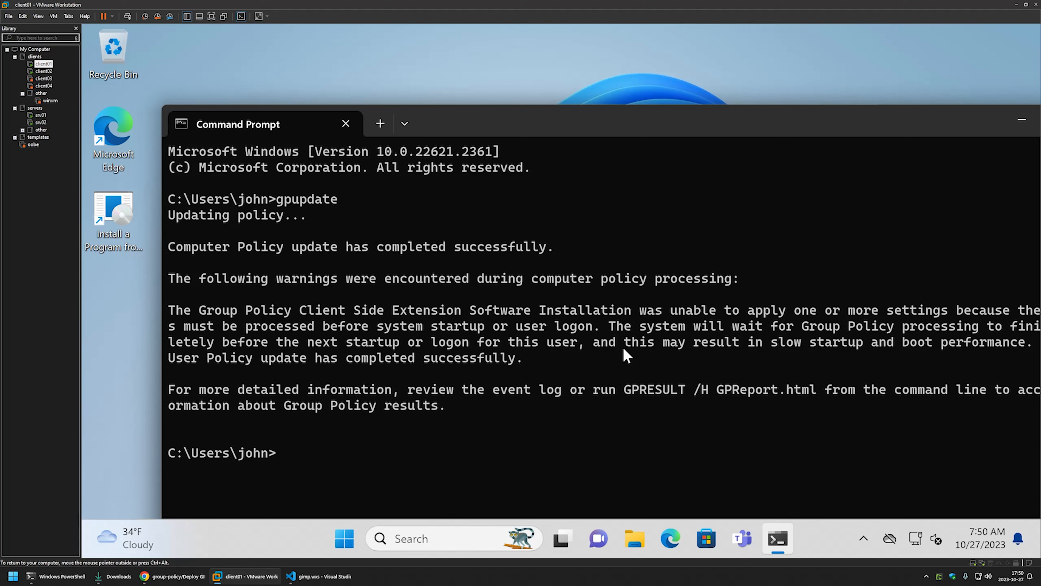
Restart client01 immediately with shutdown -r -t 0 and sign back in with the account password
type("shutdown -r -t 0")
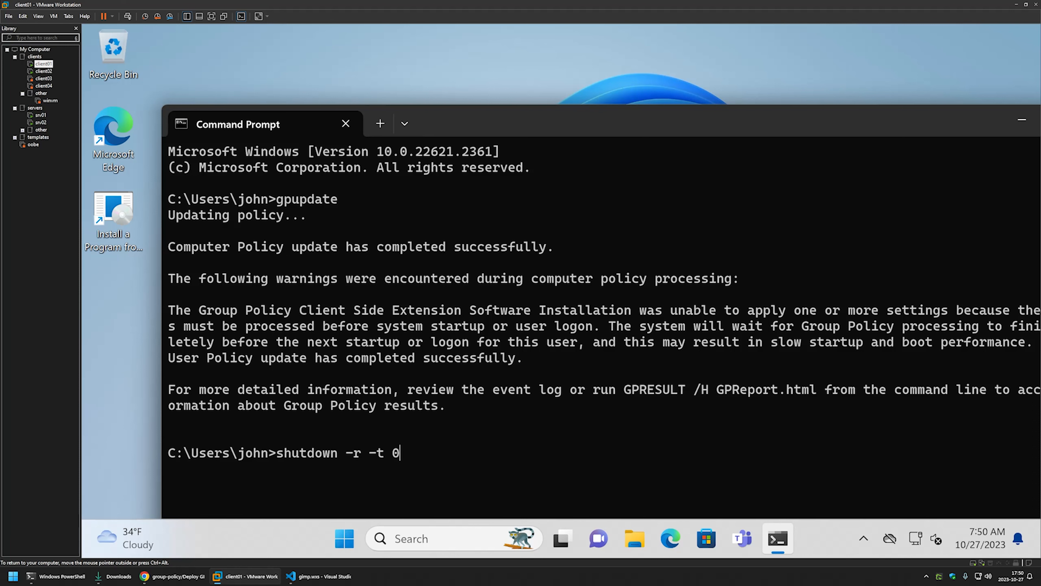
key("Return")
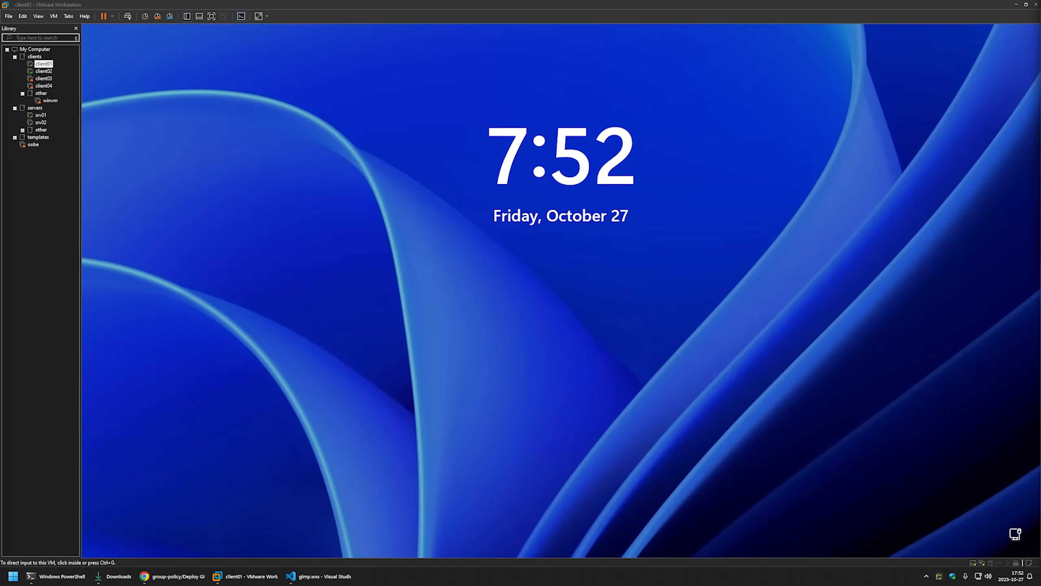
left_click(547, 270)
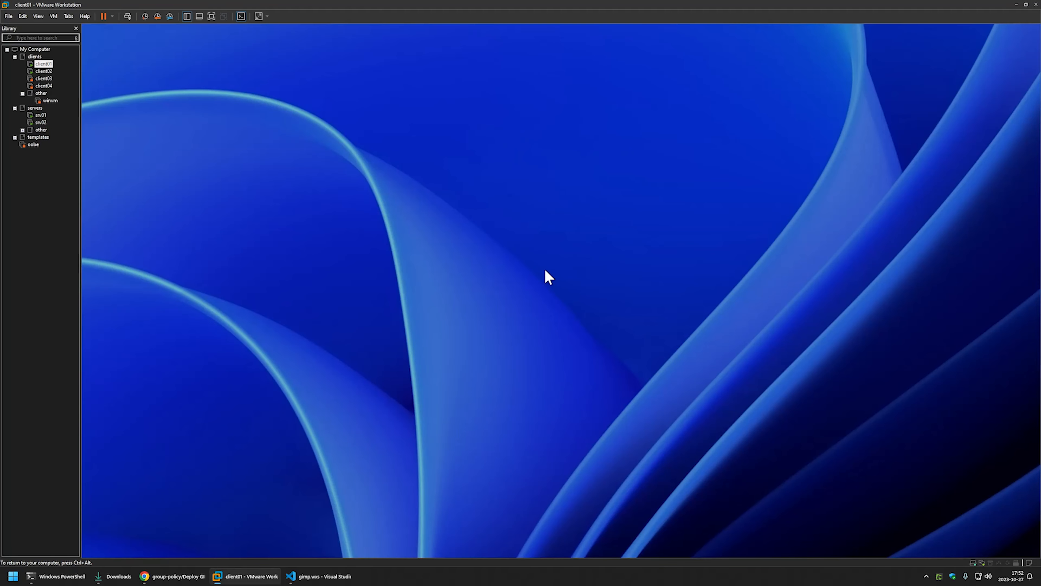
type("•••••••")
key("Return")
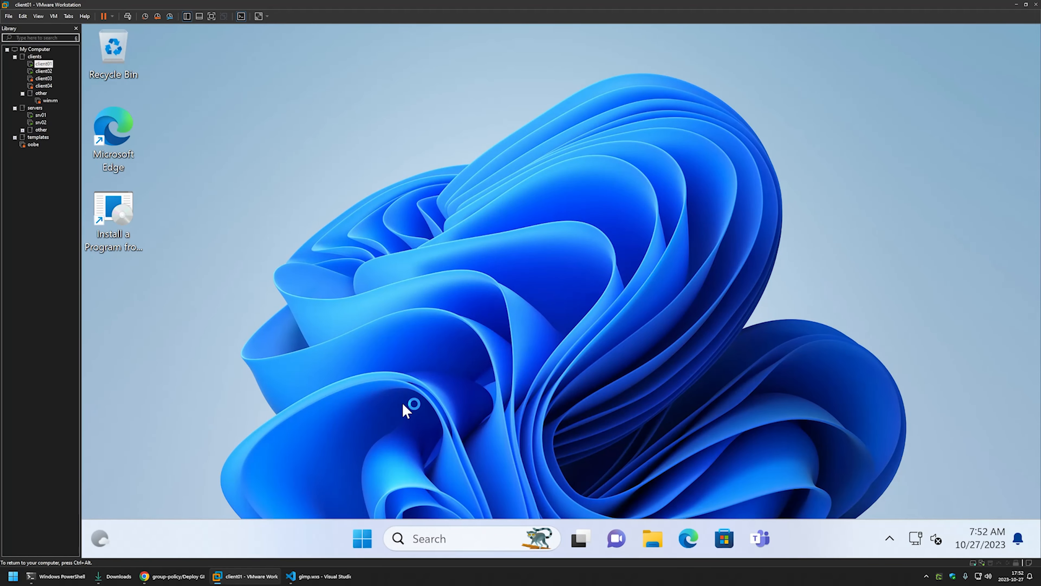
Find GIMP 2.10.34 in client01's list of all installed apps and launch it
left_click(370, 541)
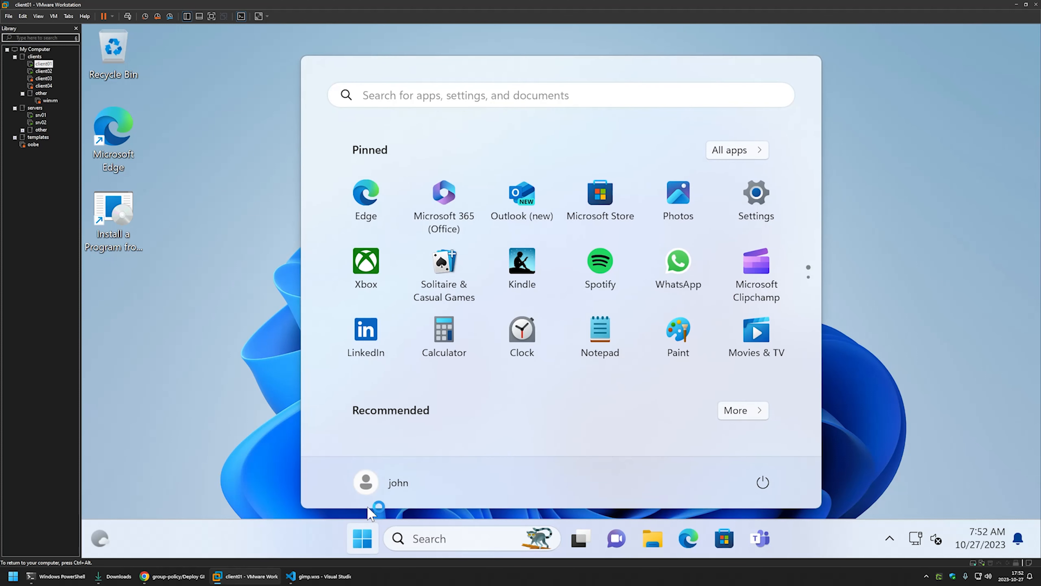
left_click(734, 150)
scroll(623, 231, "down", 10)
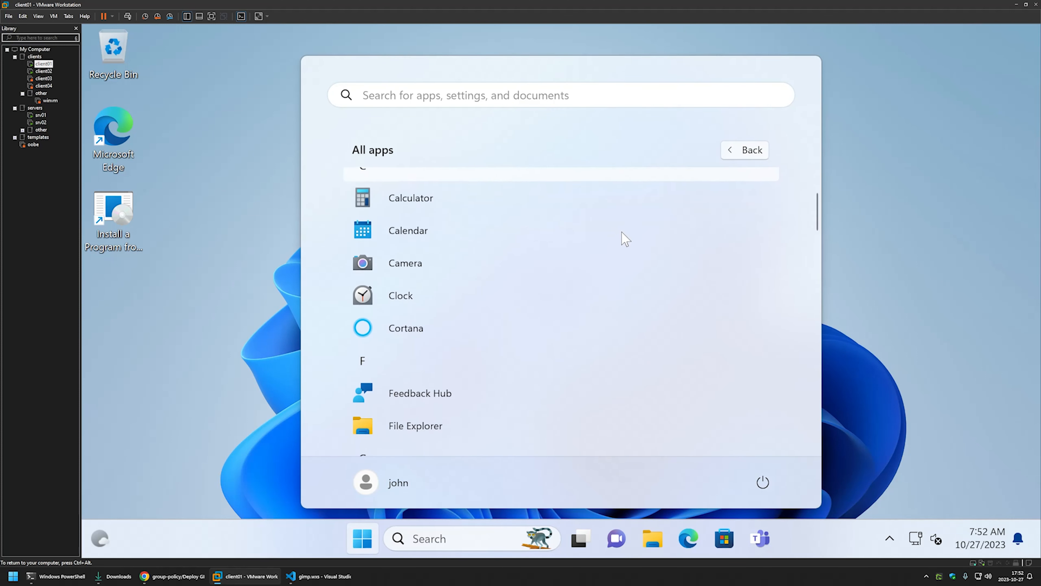
scroll(621, 232, "down", 10)
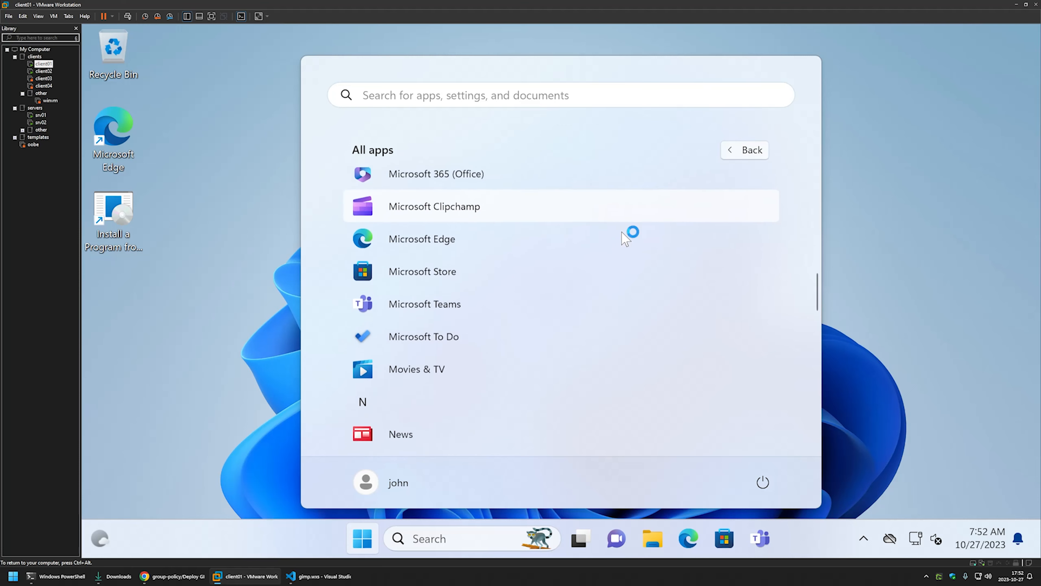
scroll(621, 232, "down", 8)
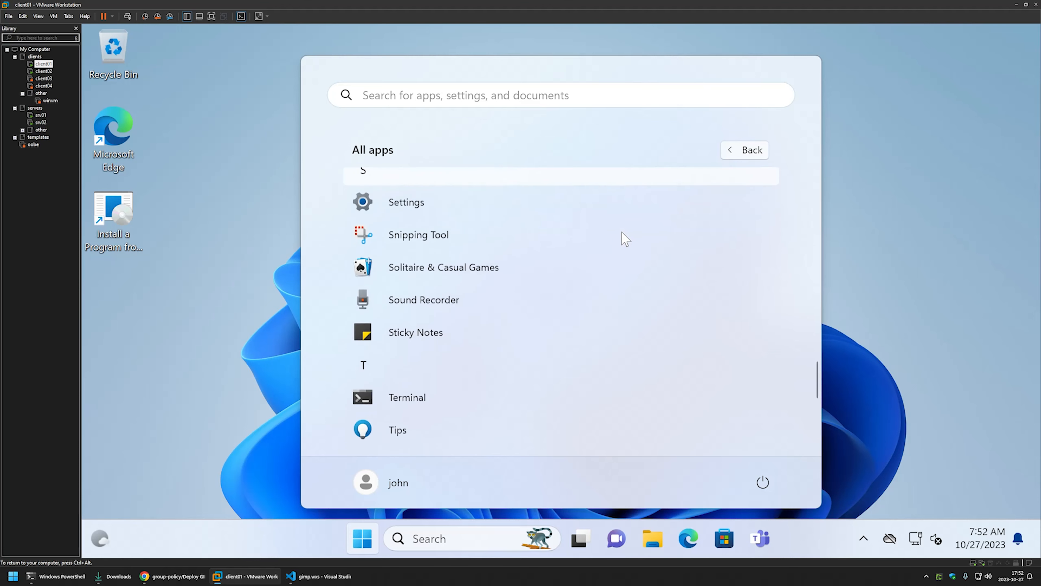
scroll(621, 232, "up", 10)
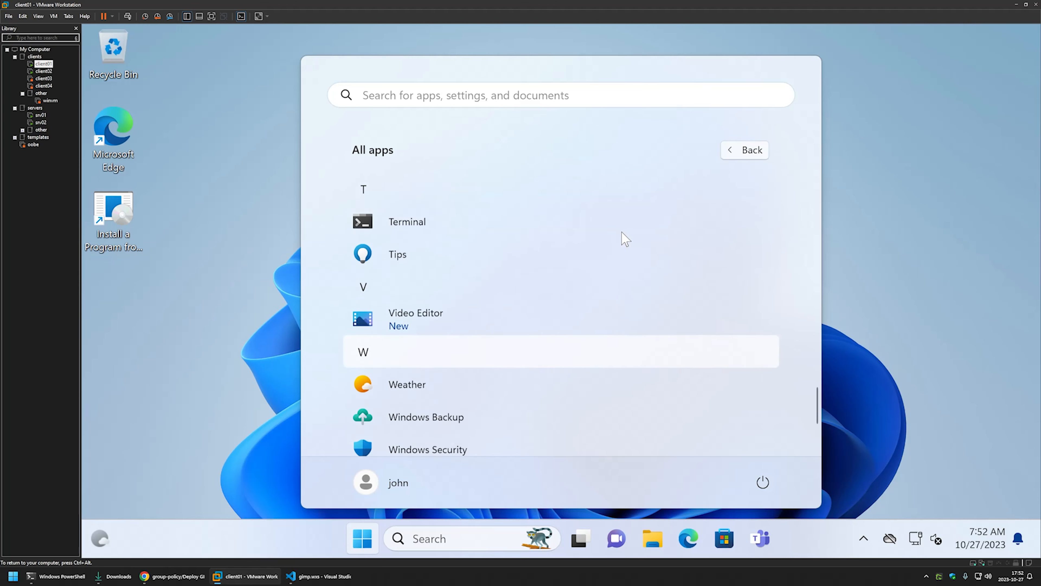
scroll(621, 232, "up", 6)
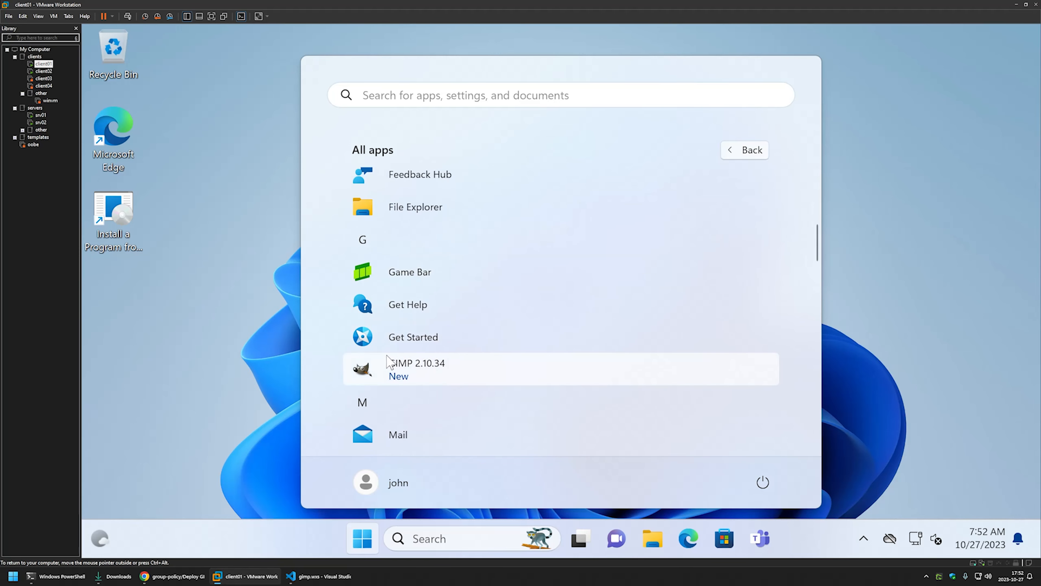
left_click(416, 366)
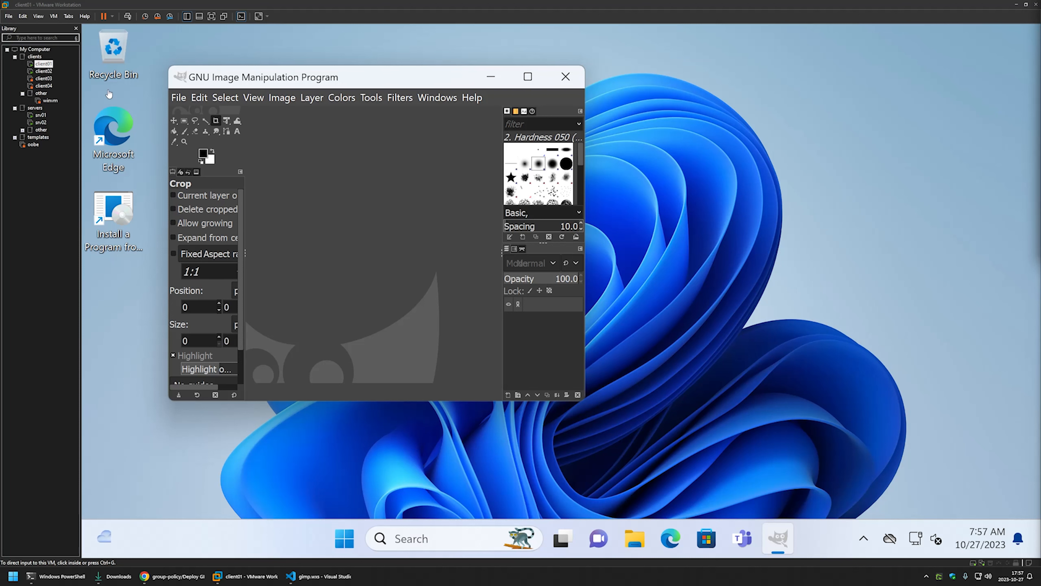
Switch to the srv01 virtual machine and create a new Group Policy object named Publish GIMP
left_click(41, 115)
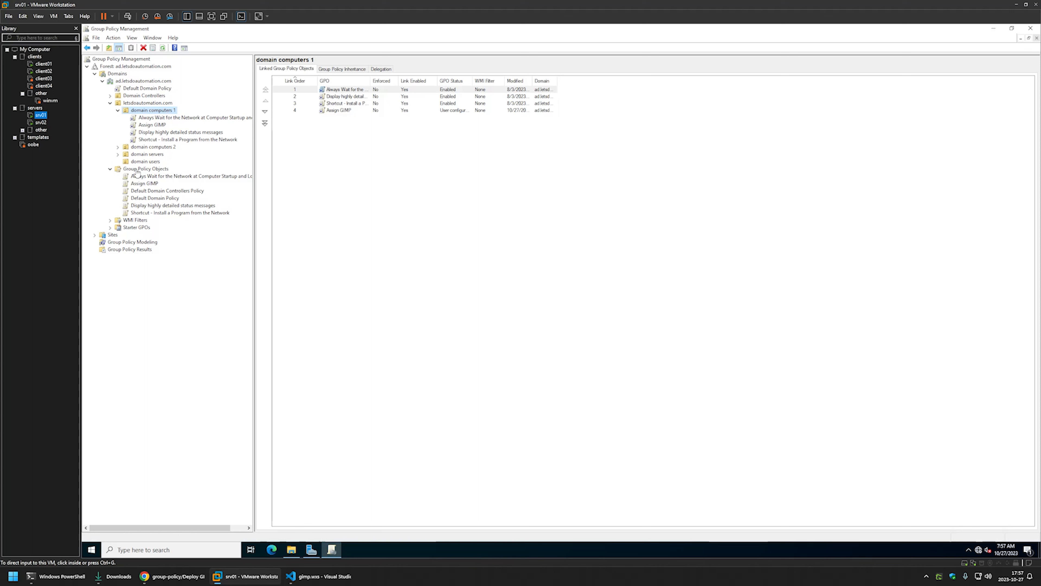
right_click(144, 169)
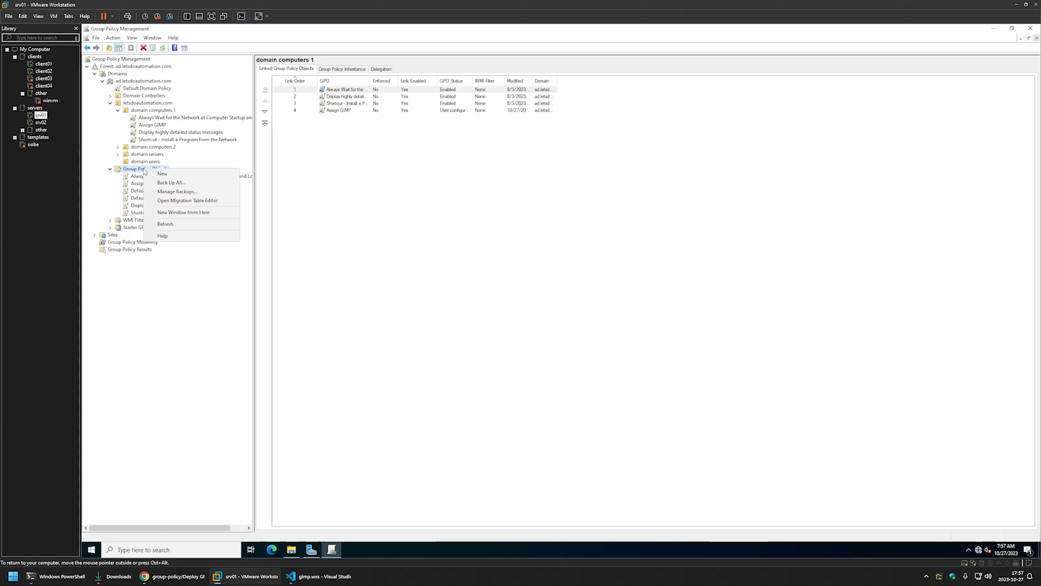
left_click(209, 174)
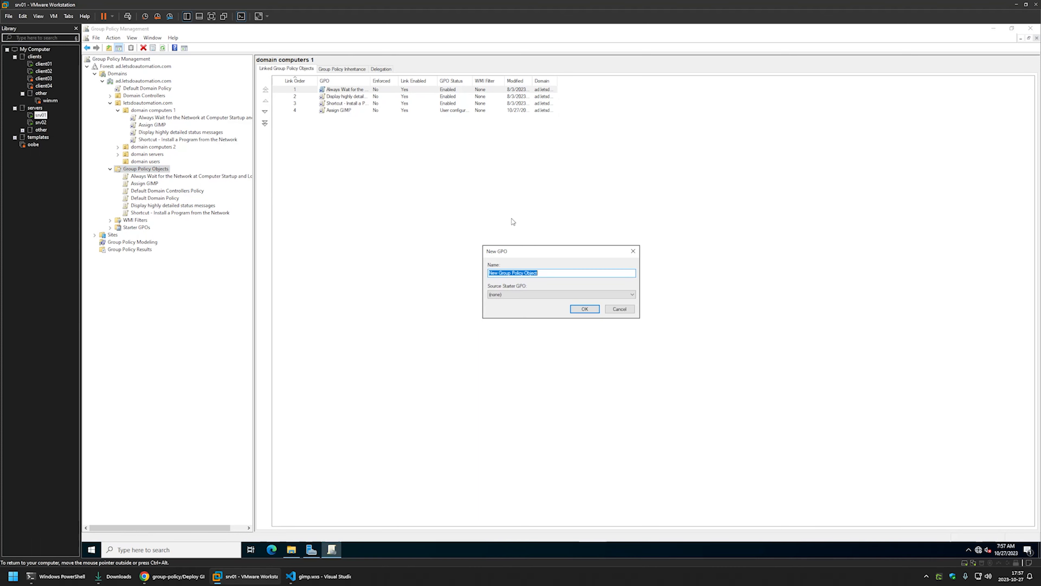
type("Publish GIMP")
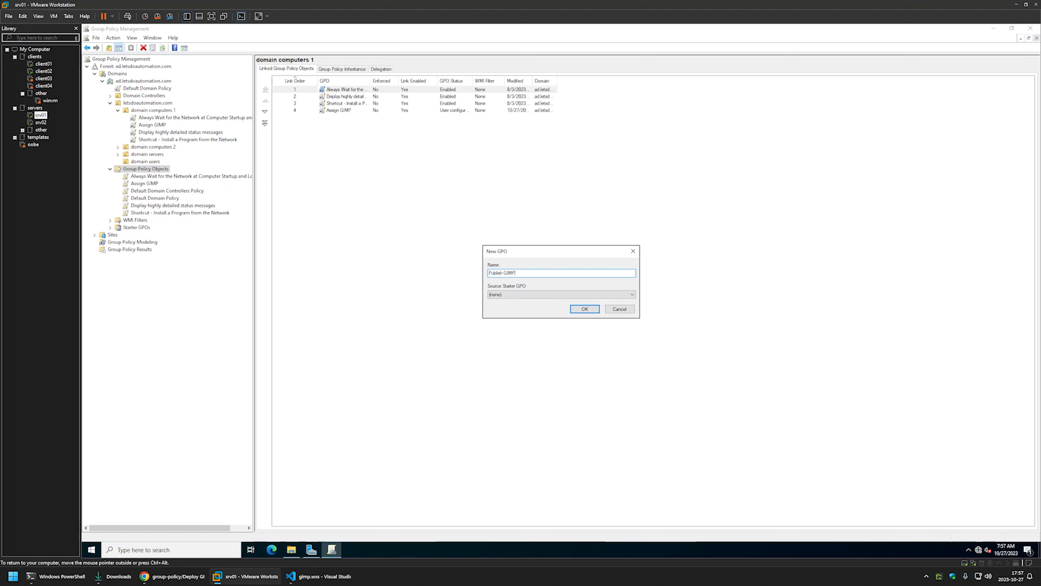
left_click(583, 309)
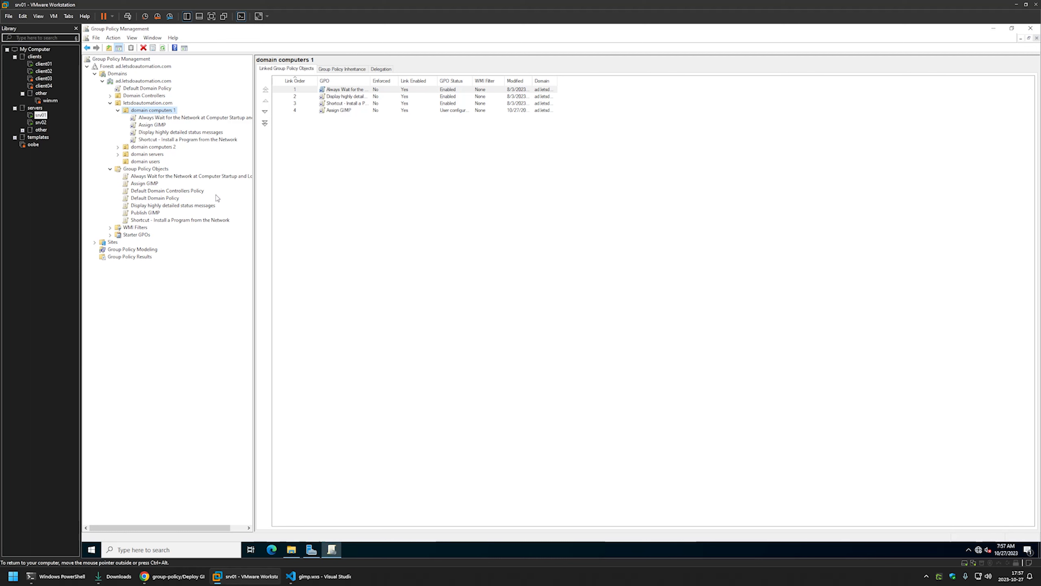
Open the Publish GIMP policy for editing and go to Software installation under the User Configuration policies
left_click(147, 215)
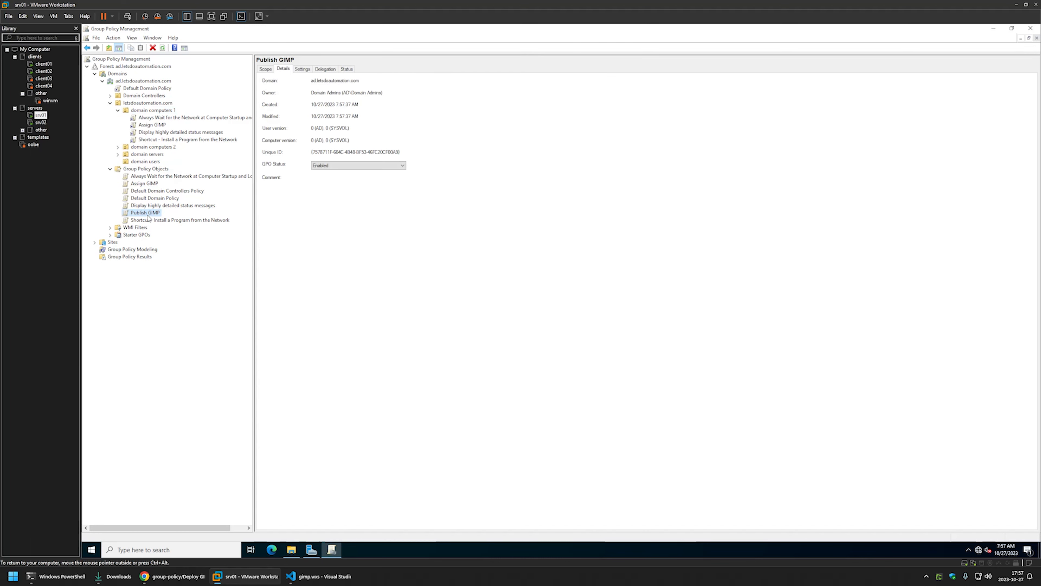
right_click(147, 216)
left_click(158, 221)
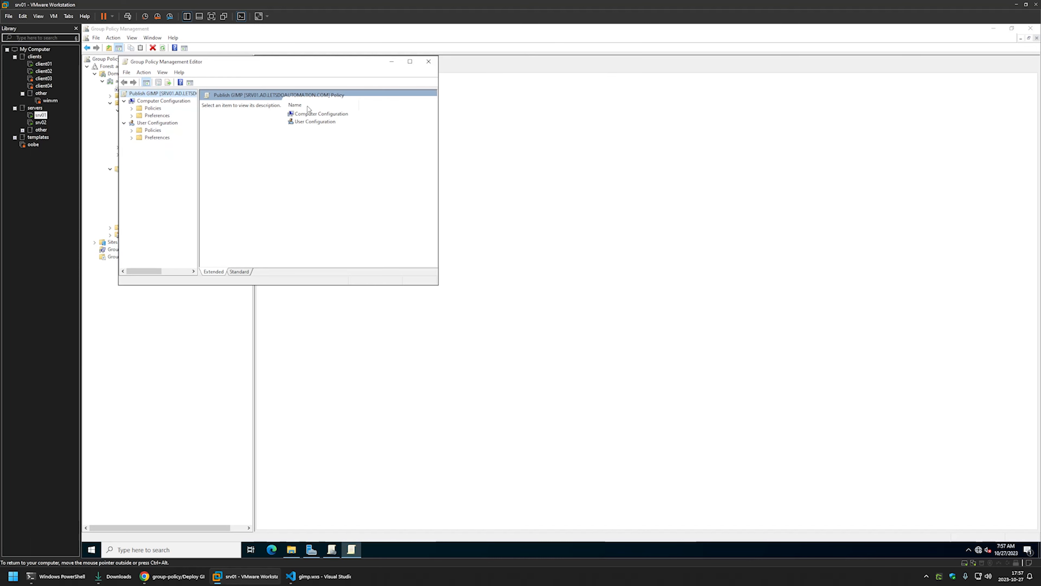
left_click_drag(247, 65, 552, 173)
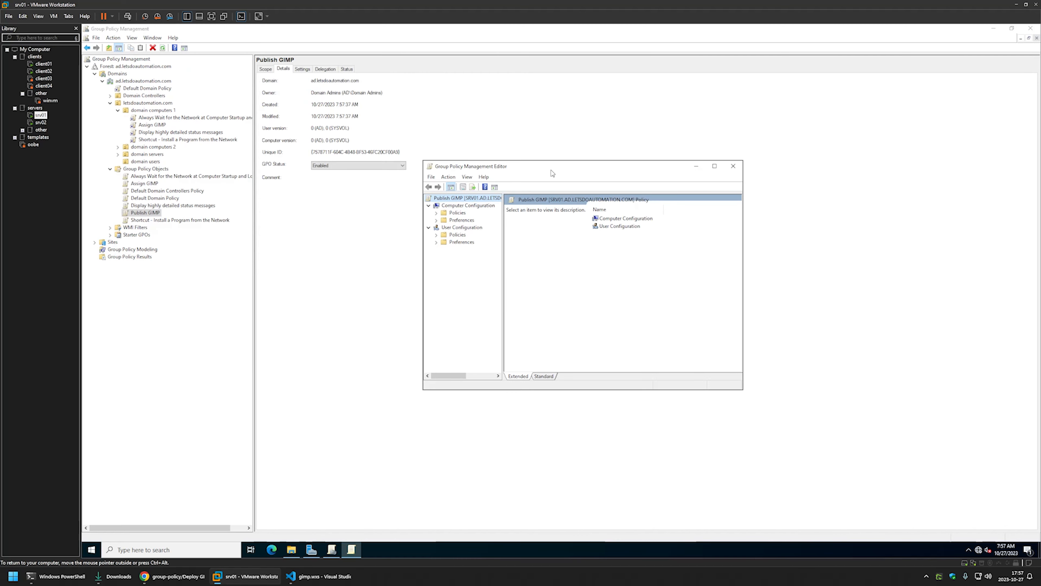
left_click(455, 227)
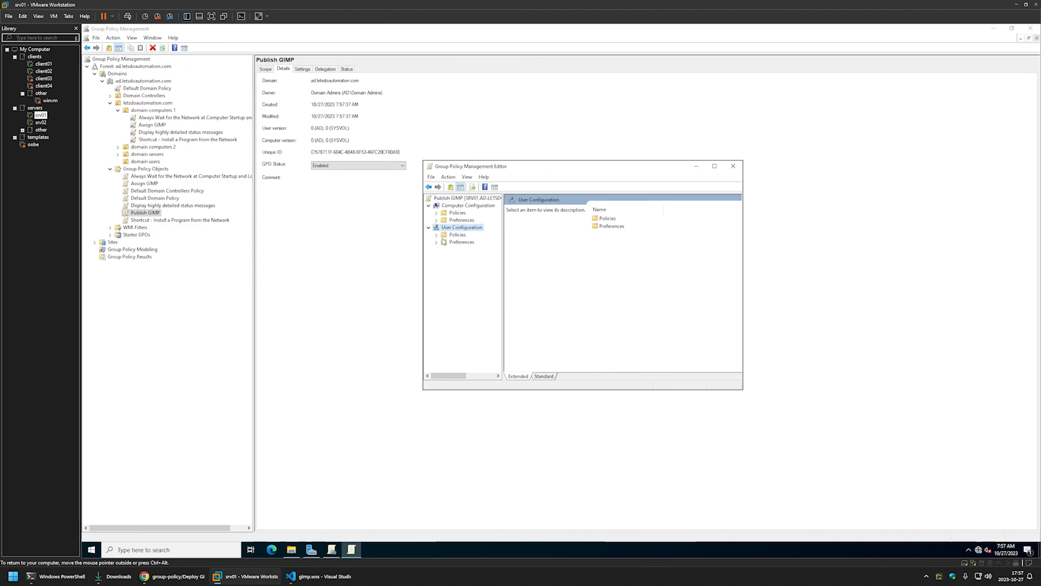
left_click(436, 235)
left_click(443, 242)
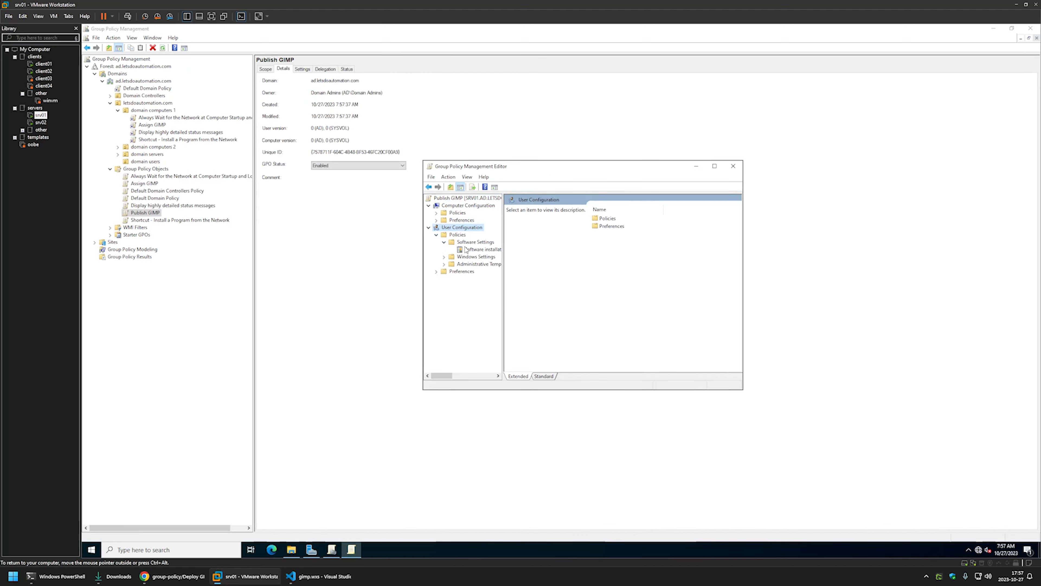
left_click(483, 249)
Add a new software installation package using the gimp installer from \\srv02\software\GIMP
right_click(567, 244)
mouse_move(576, 251)
left_click(649, 250)
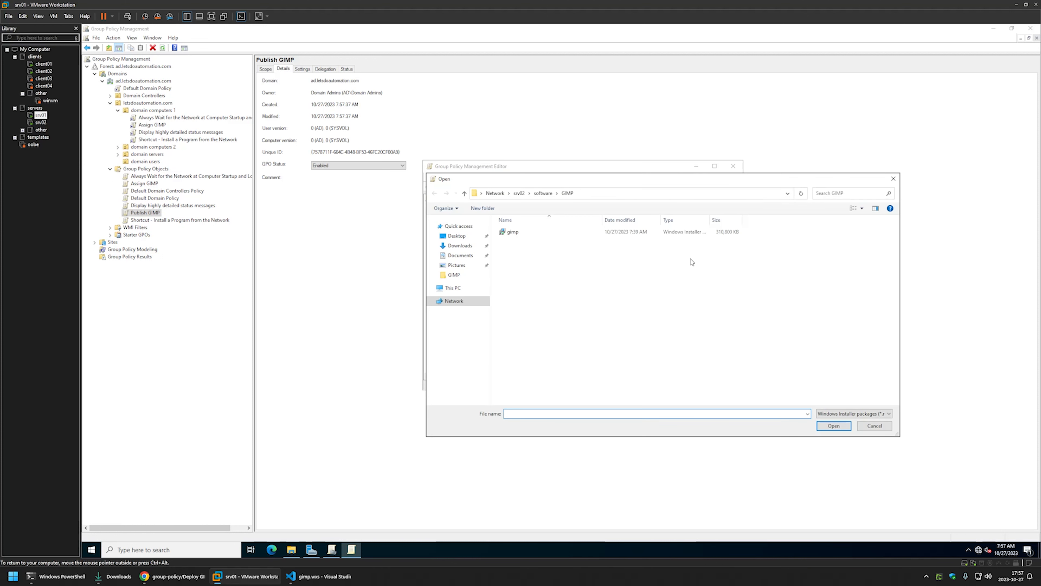
left_click(595, 196)
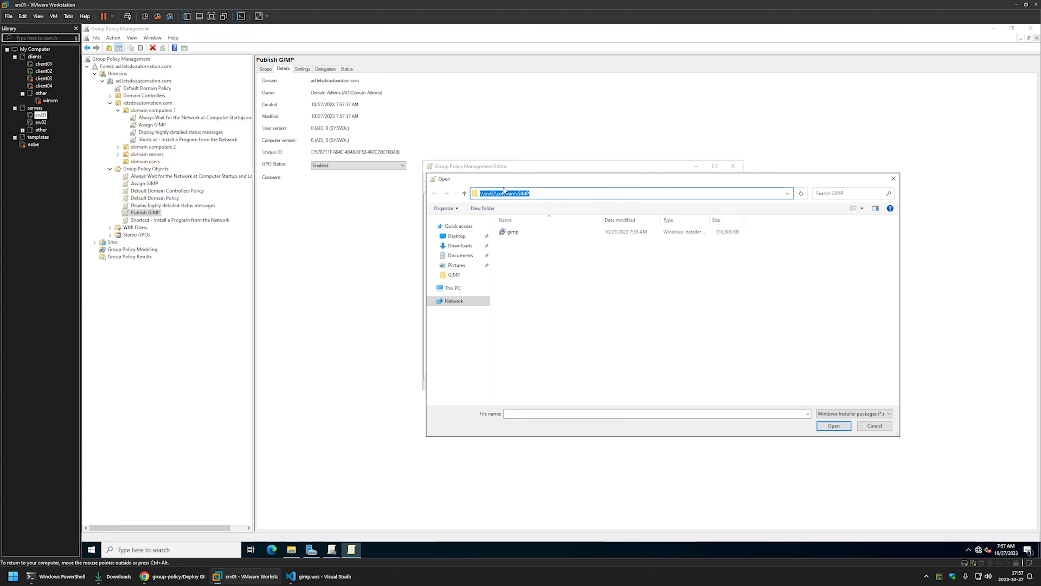
double_click(513, 232)
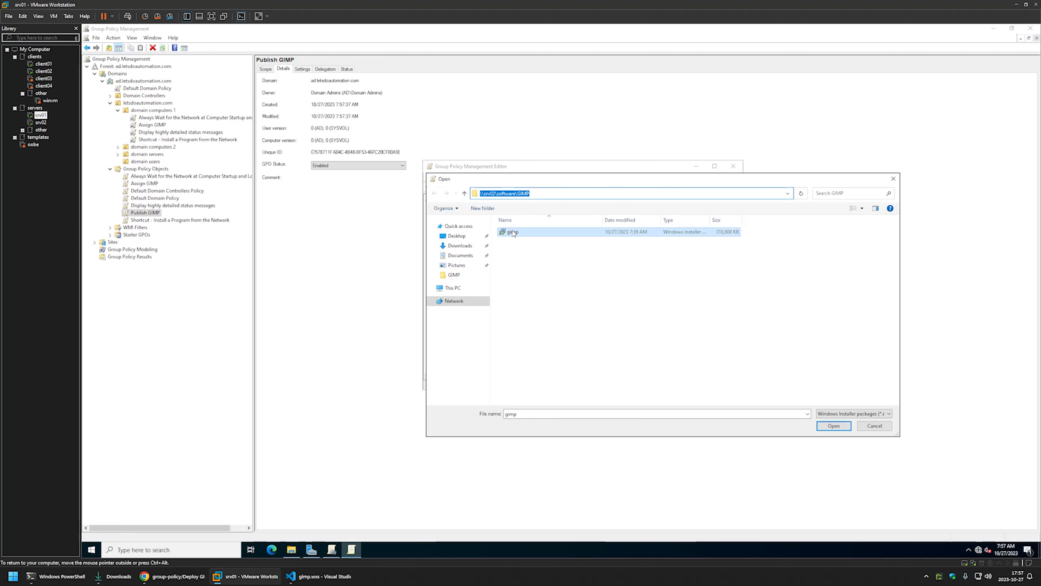
Deploy the package as Published through the Advanced method, reviewing its deployment options, and close the policy editor
left_click(547, 279)
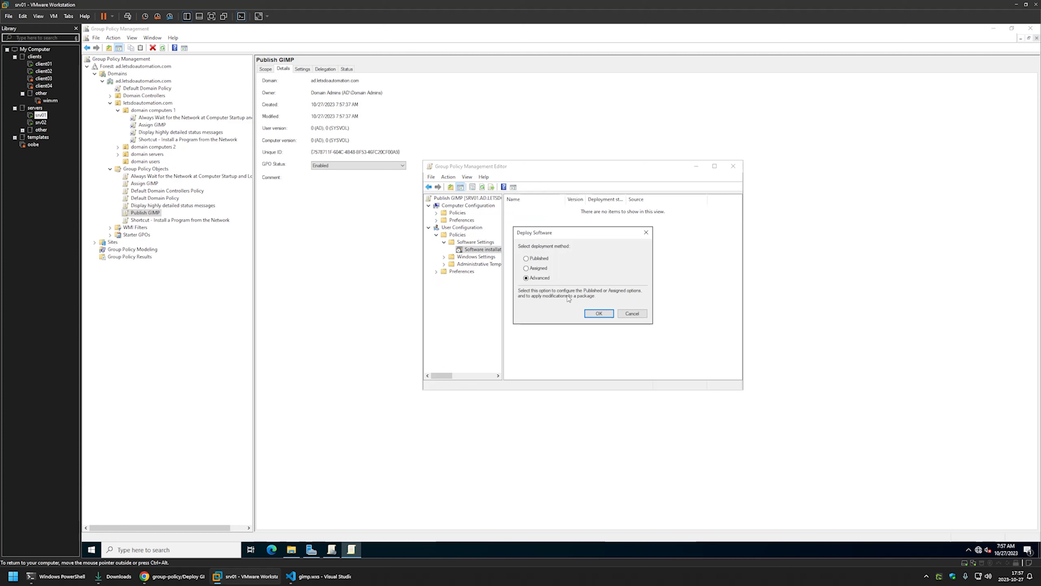
left_click(597, 314)
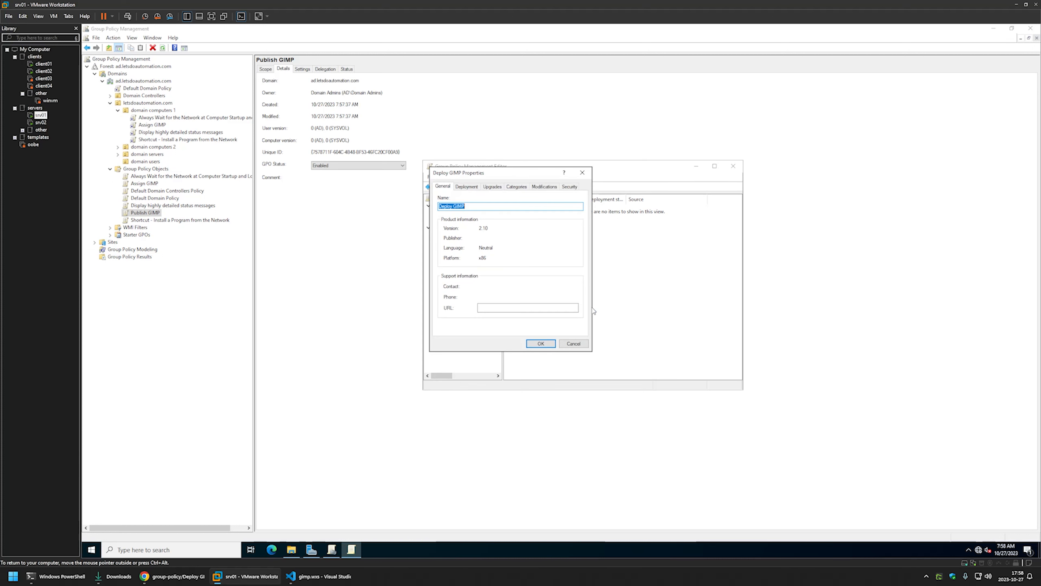
left_click(466, 187)
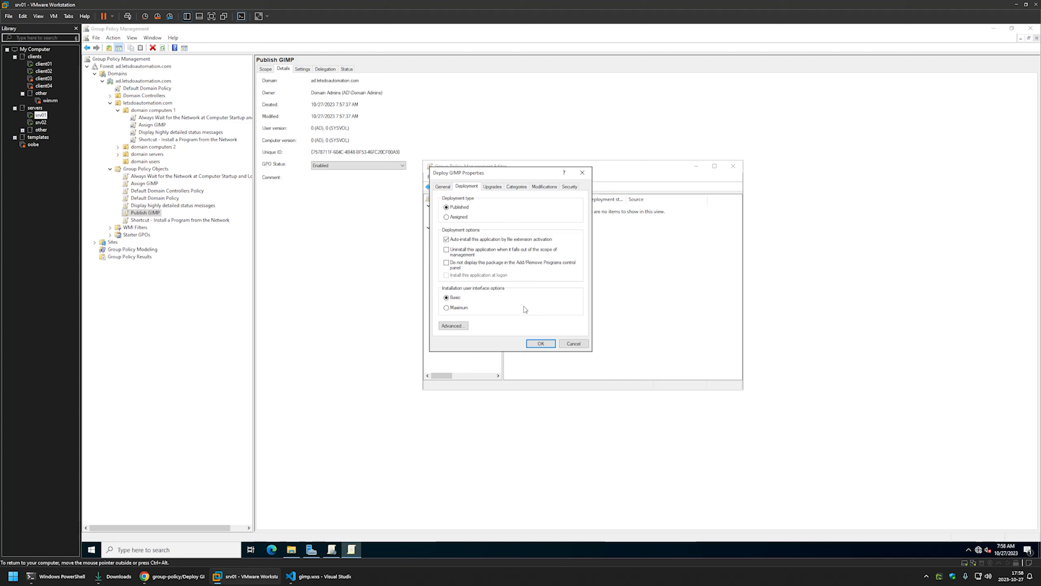
left_click(547, 343)
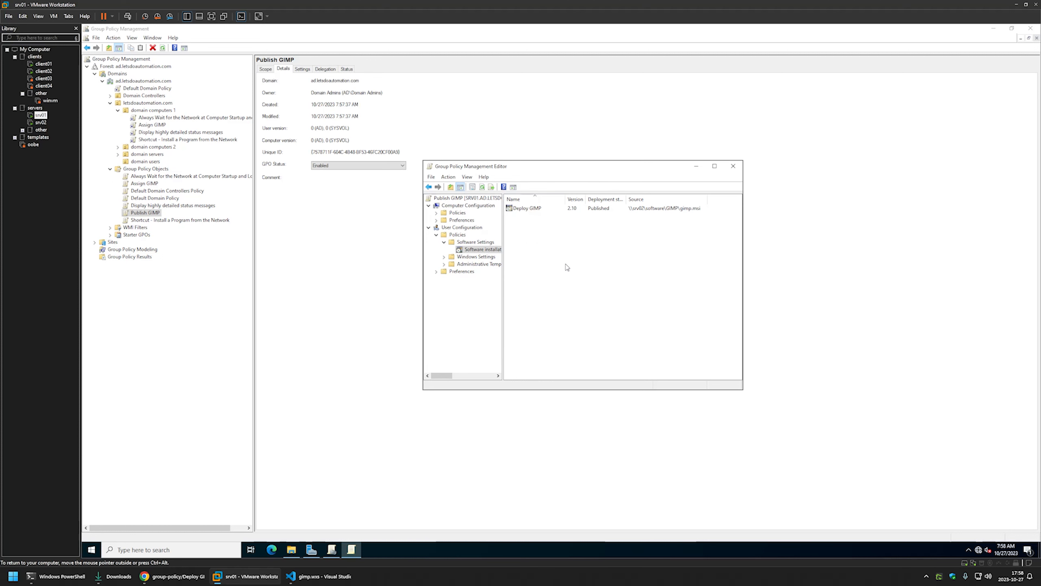
left_click(734, 166)
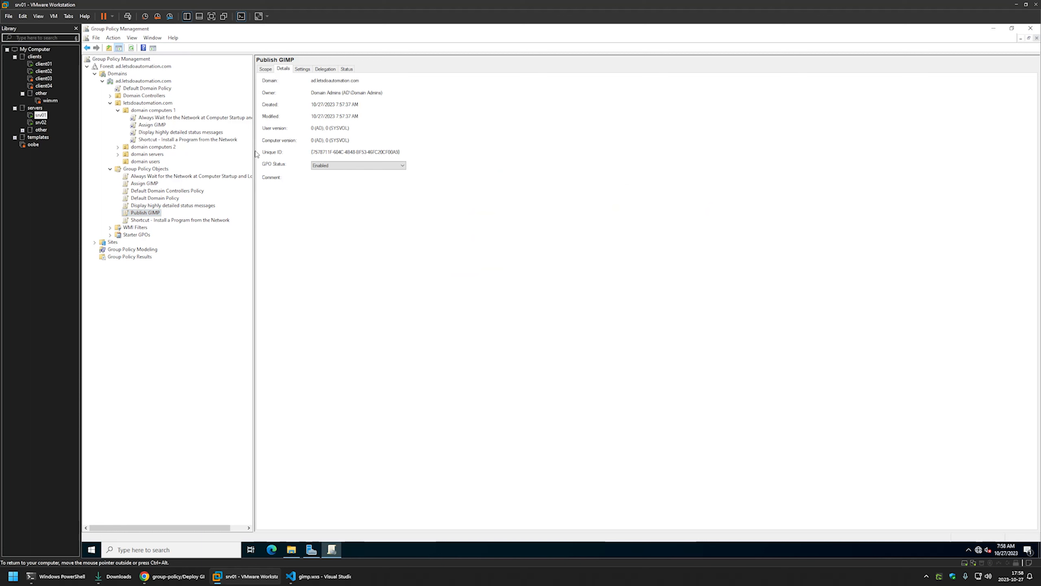
Set the GPO status of Publish GIMP to "Computer configuration settings disabled"
left_click(322, 166)
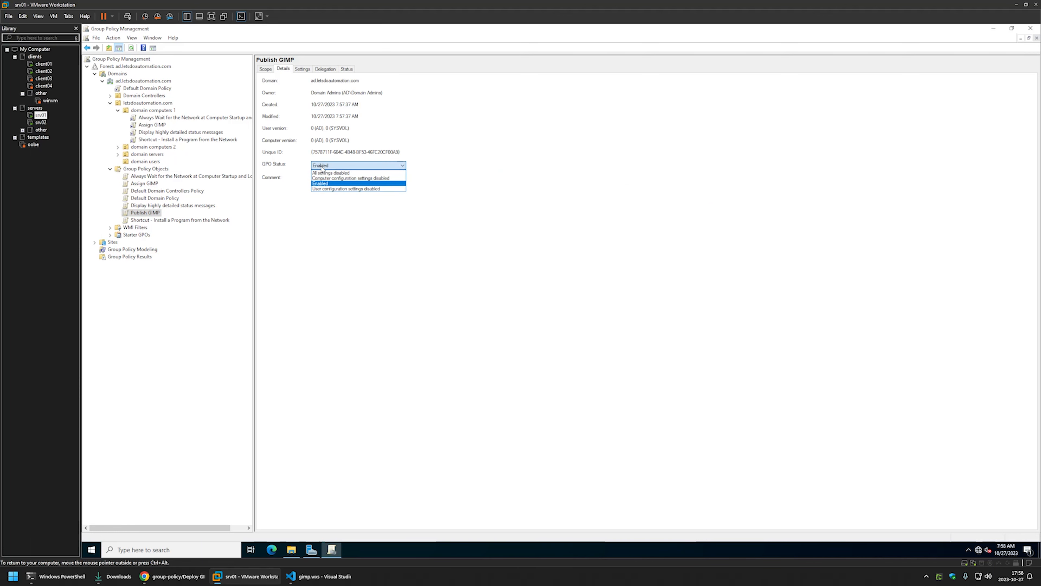
left_click(332, 178)
left_click(588, 303)
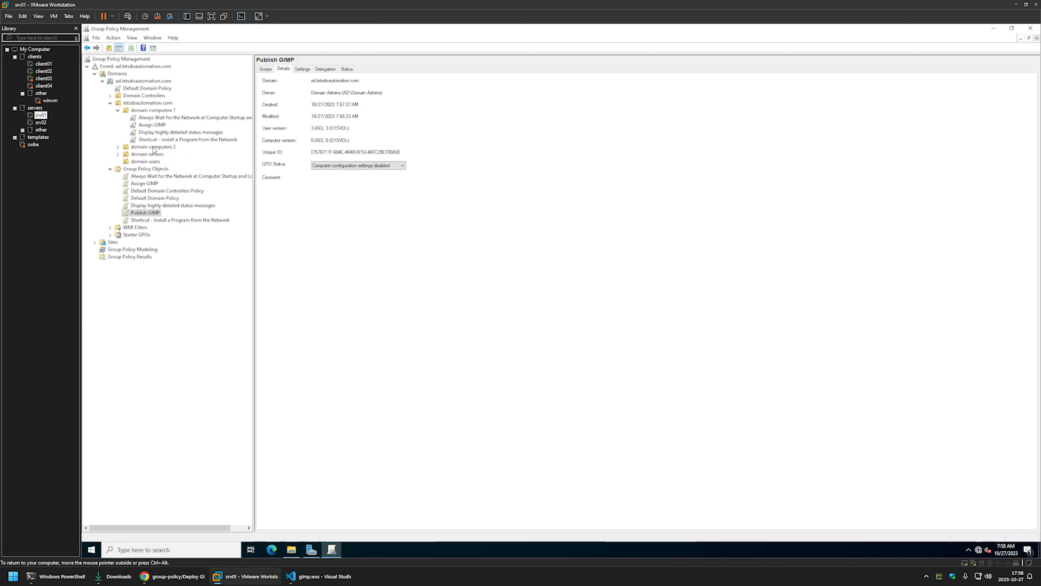
Link the Publish GIMP GPO to the "domain users" organizational unit and expand the unit to check the link
left_click(150, 162)
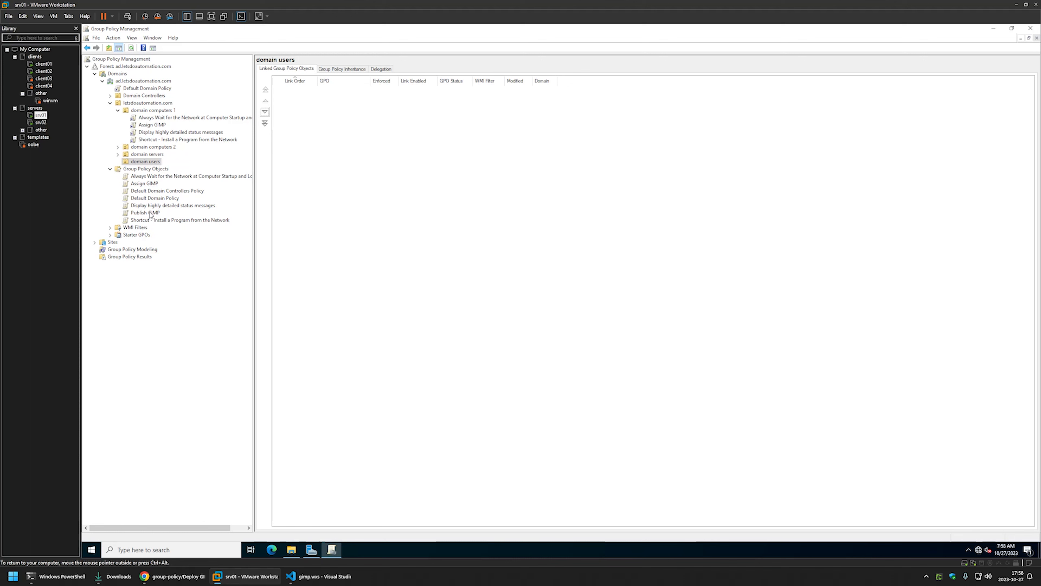
left_click_drag(151, 213, 148, 162)
left_click(575, 302)
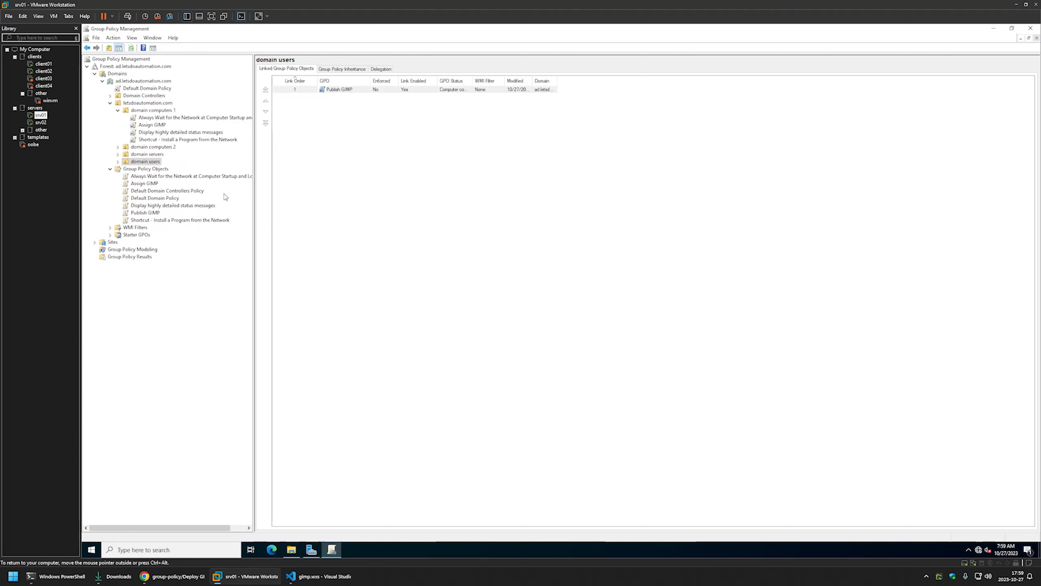
left_click(118, 162)
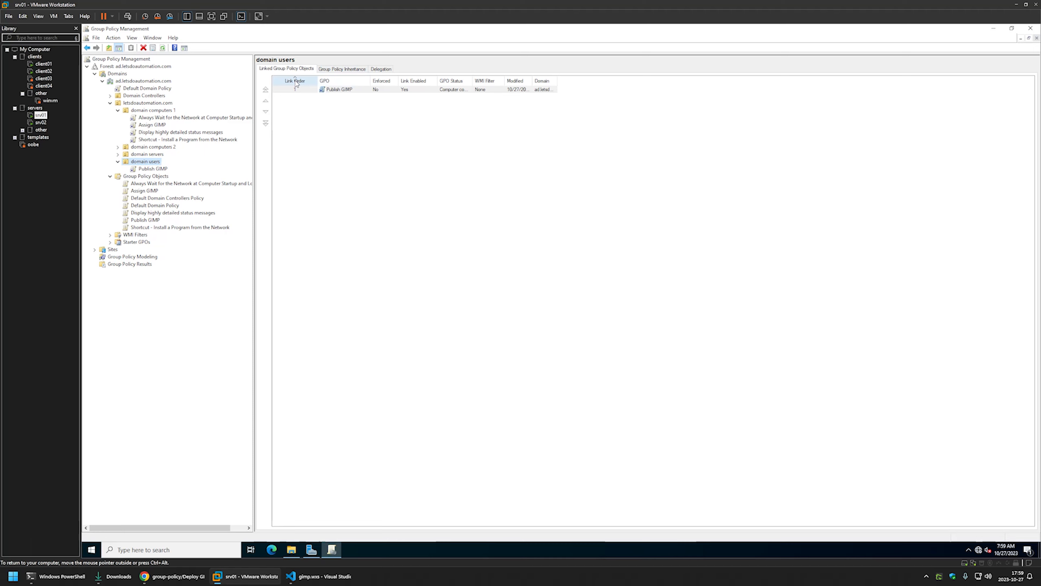
Switch to client02, open the desktop shortcut for installing programs from the network, and run gpupdate in Command Prompt
left_click(44, 71)
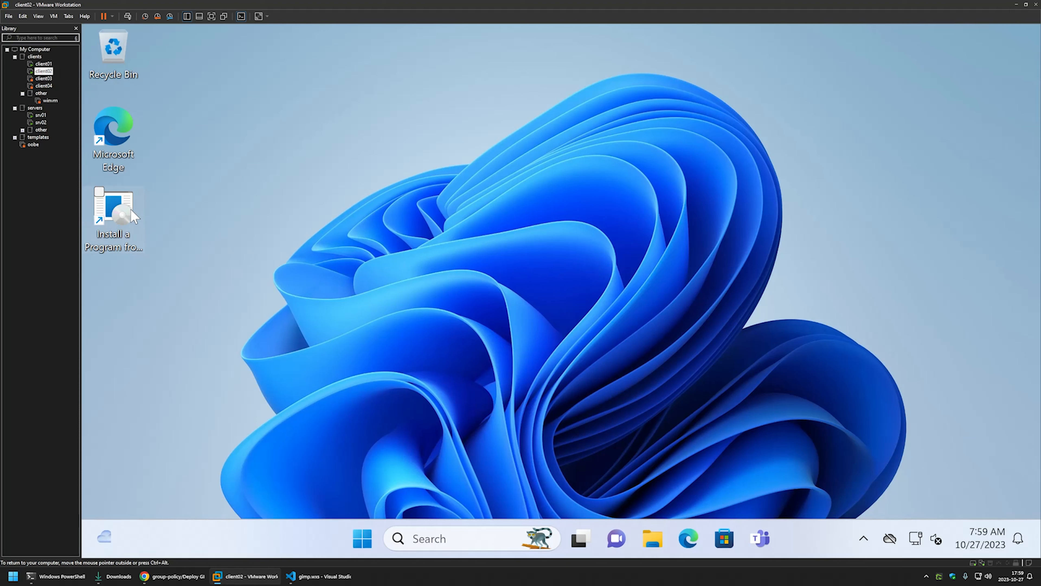
double_click(123, 211)
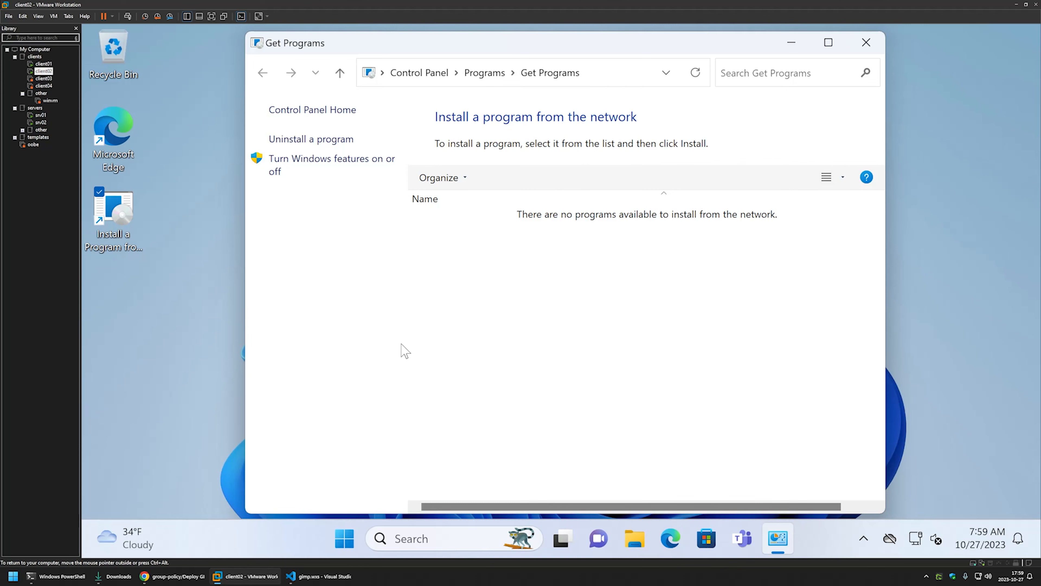
left_click(345, 538)
type("cmd")
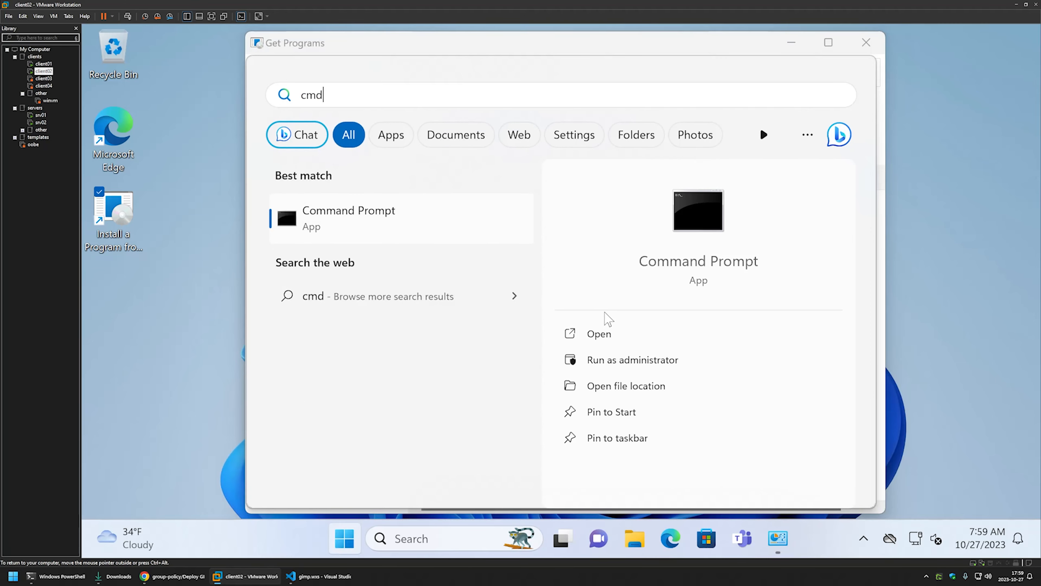
left_click(604, 331)
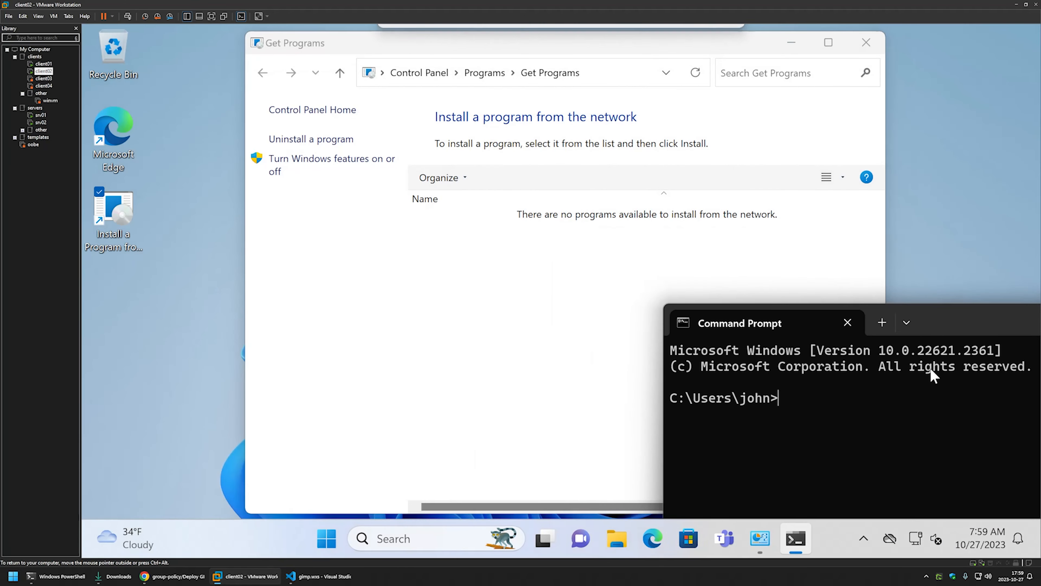
type("gpupdate")
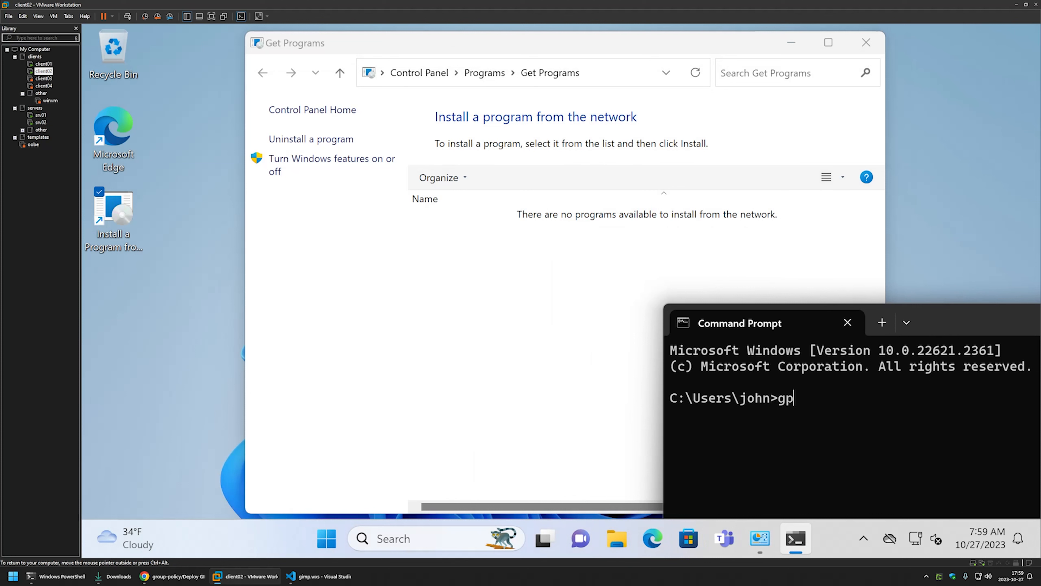
key("Return")
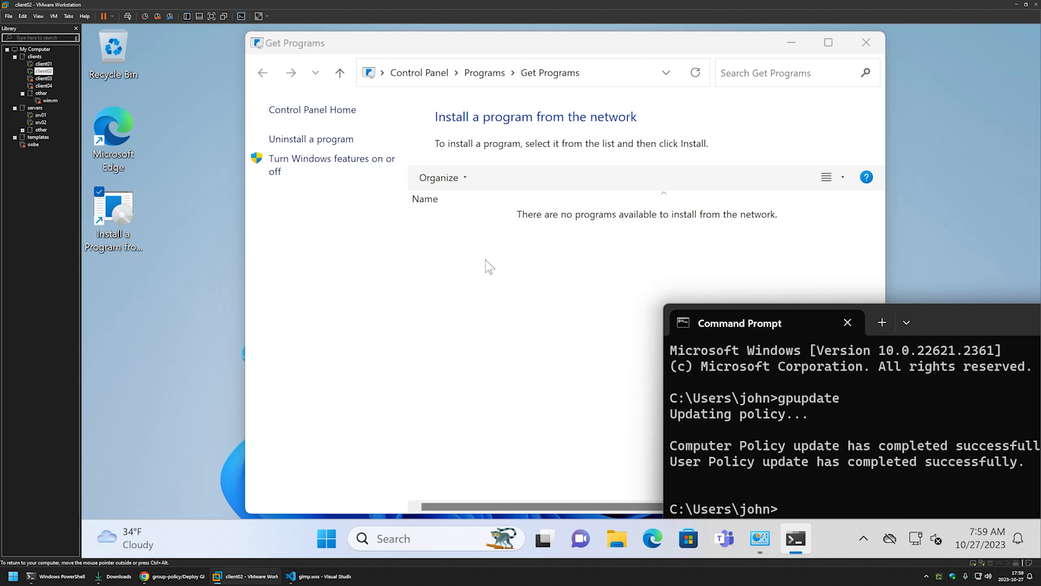
Refresh the list of network programs, install Deploy GIMP from it, and dismiss the setup message
right_click(489, 250)
left_click(525, 314)
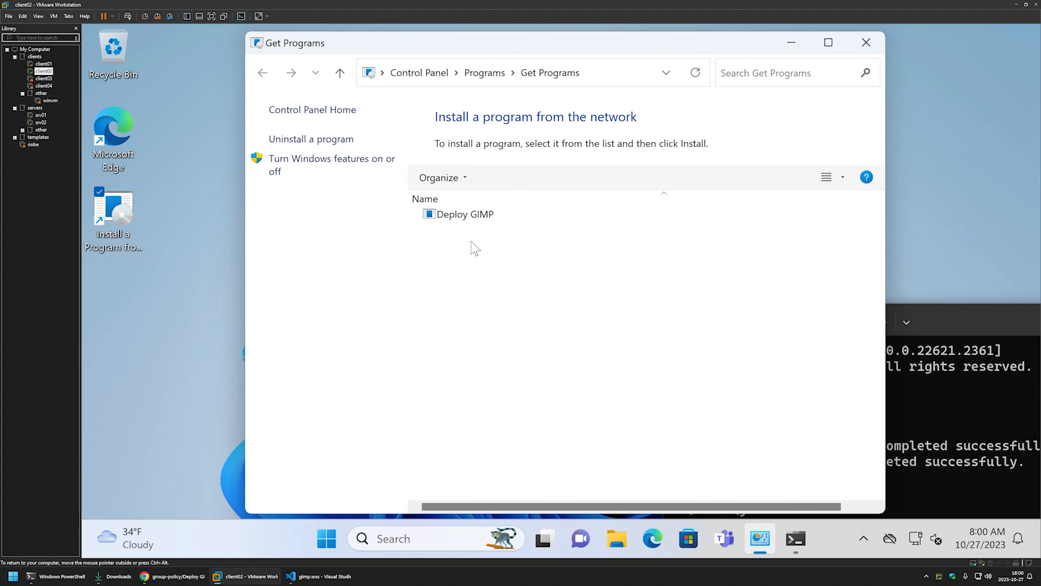
double_click(474, 216)
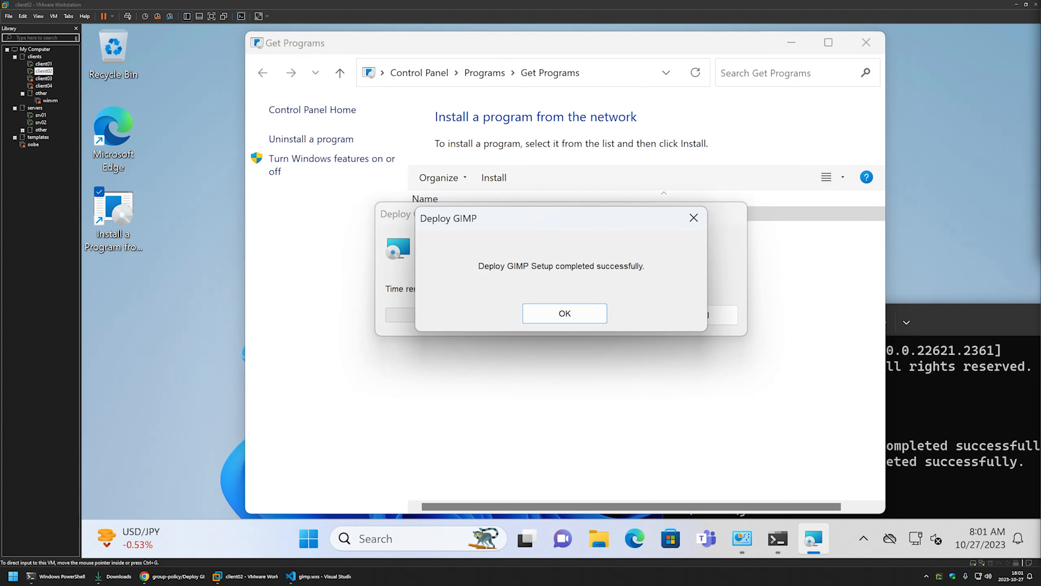
left_click(580, 236)
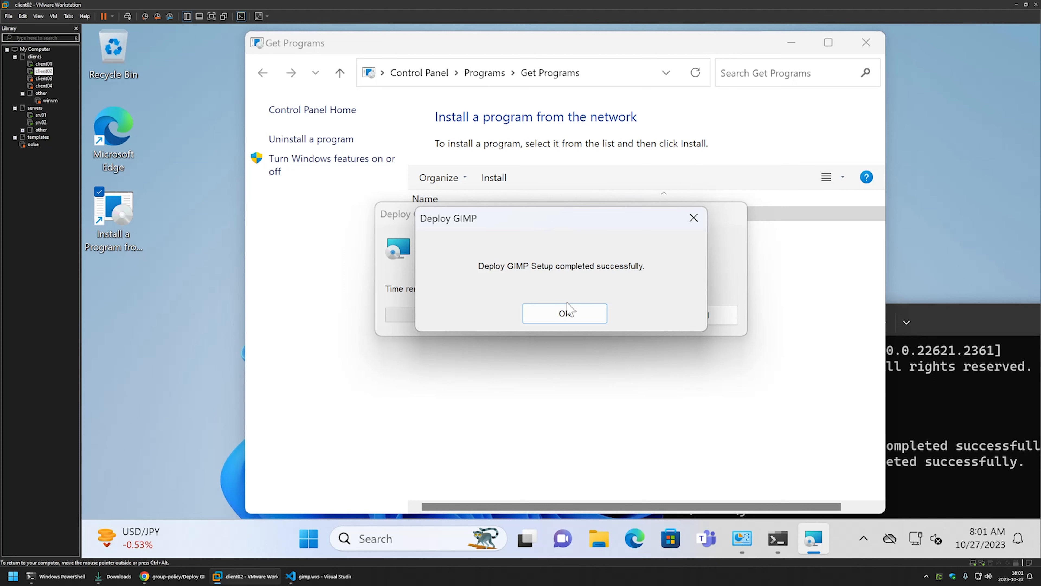
left_click(561, 309)
Find GIMP 2.10.34 among all installed apps on client02 and launch it
key("super")
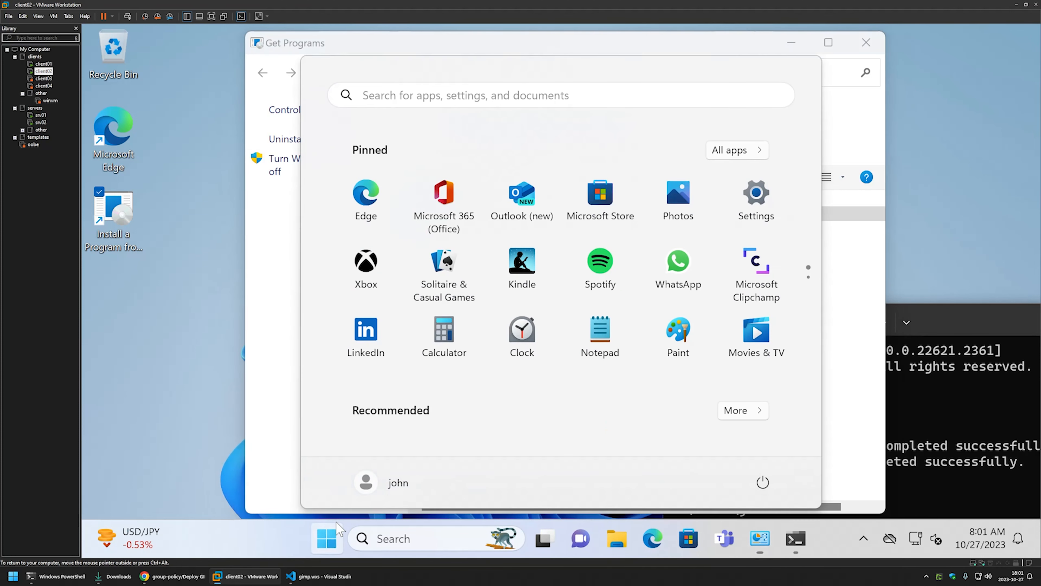
left_click(727, 149)
scroll(590, 209, "down", 5)
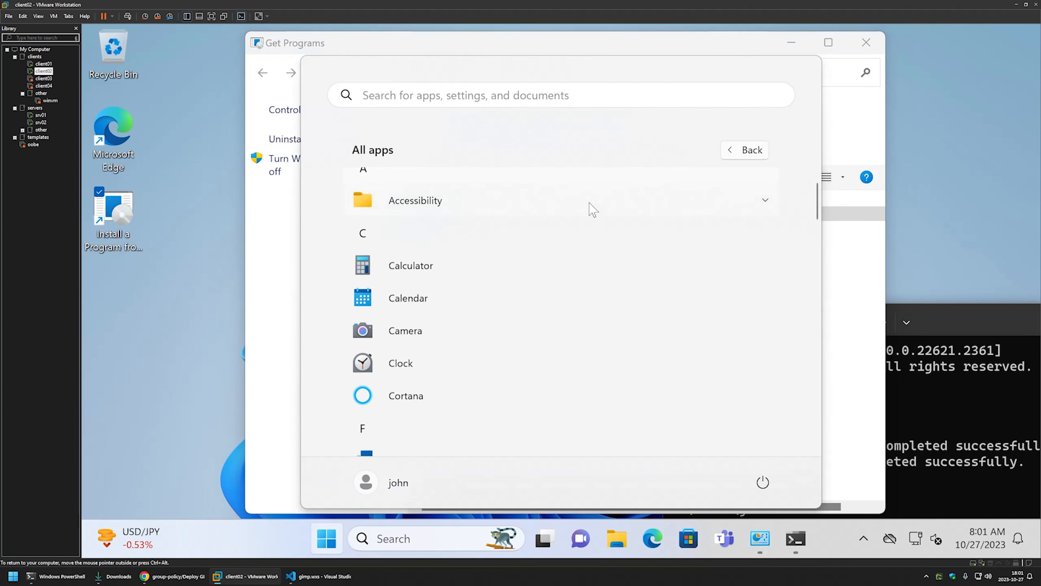
scroll(590, 209, "down", 4)
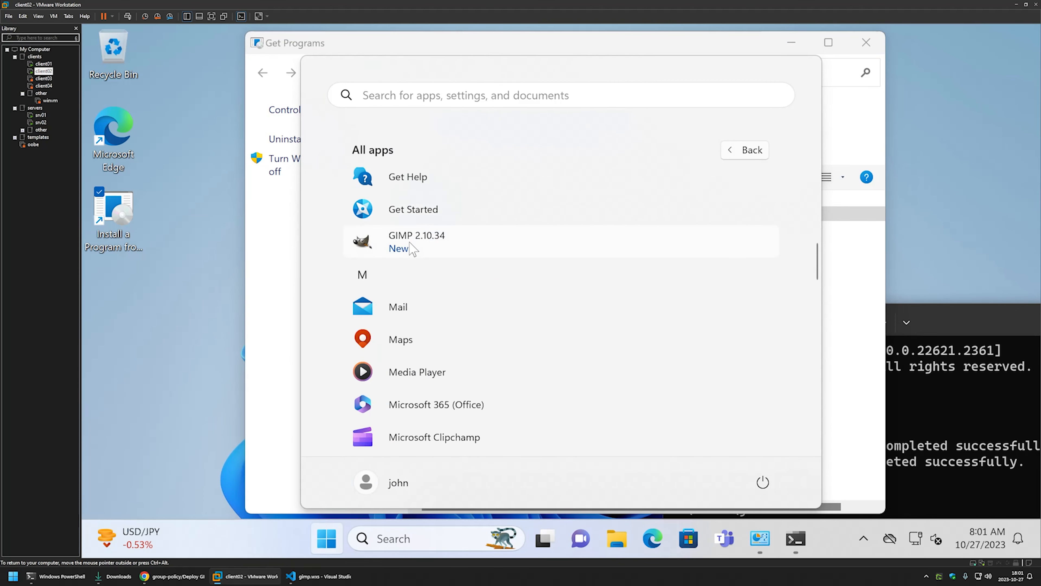
left_click(412, 242)
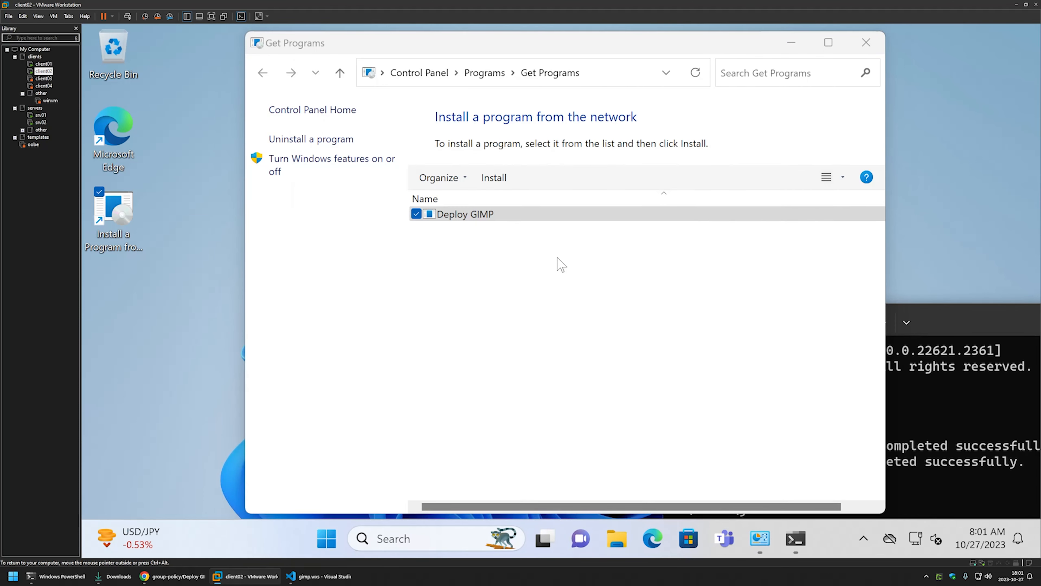